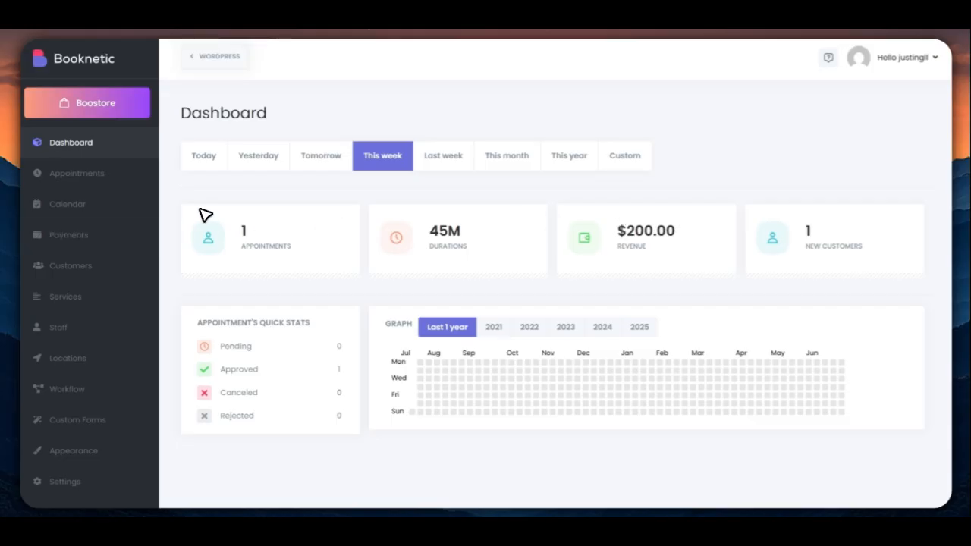
Step: View the dashboard statistics for tomorrow and yesterday, finishing on tomorrow's figures
{"action": "left_click", "coordinate": [319, 160]}
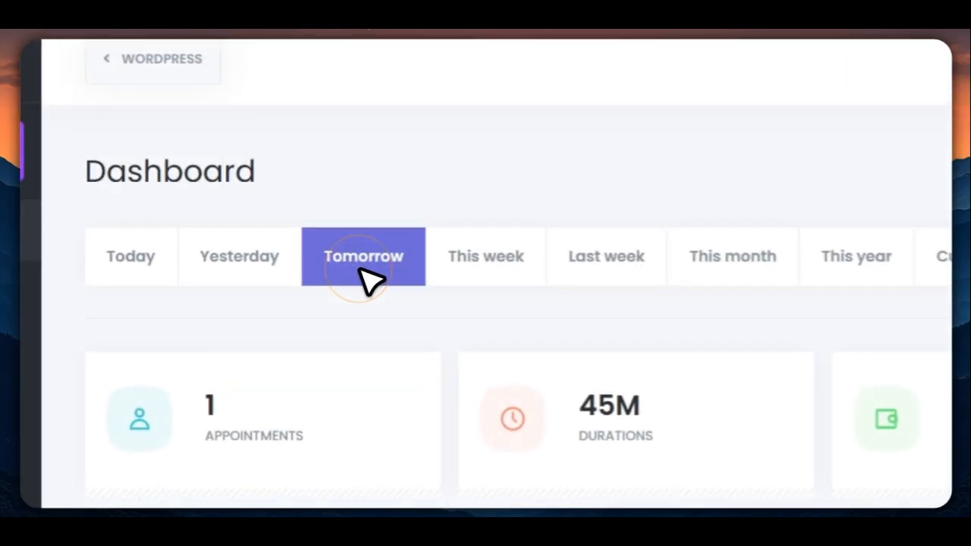
{"action": "left_click", "coordinate": [246, 264]}
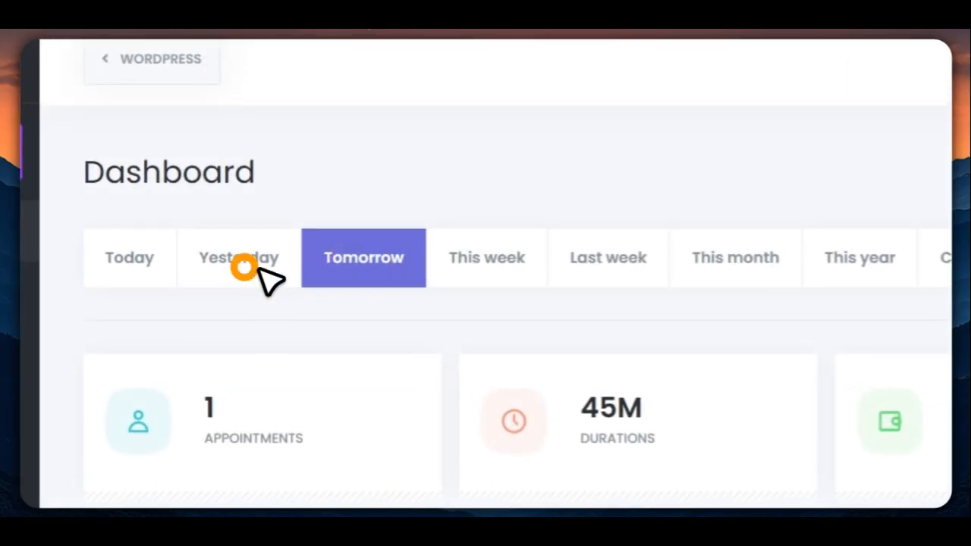
{"action": "left_click", "coordinate": [362, 251]}
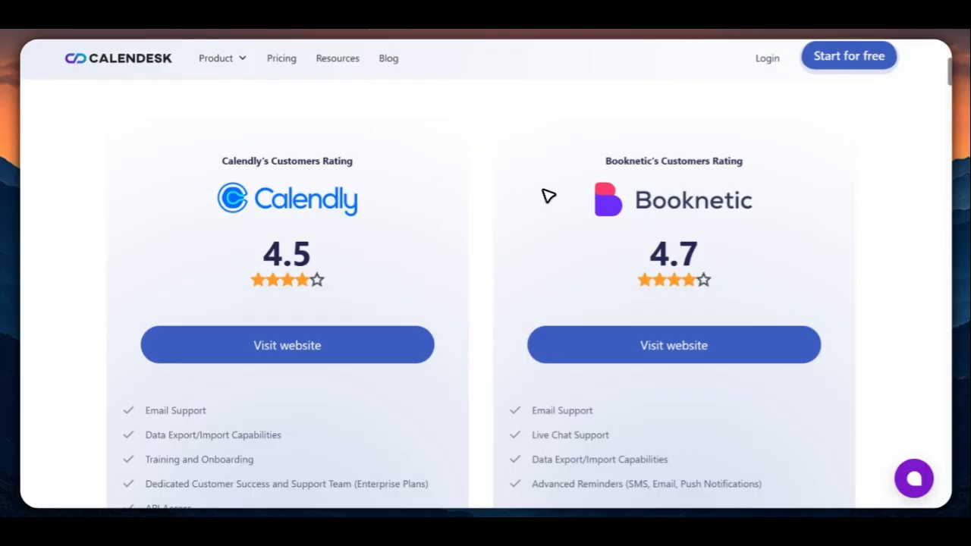
Step: Review the customer ratings and feature lists of Calendly and Booknetic on the Calendesk comparison page
{"action": "scroll", "coordinate": [687, 256], "scroll_direction": "down", "scroll_amount": 1}
{"action": "scroll", "coordinate": [700, 223], "scroll_direction": "up", "scroll_amount": 1}
{"action": "scroll", "coordinate": [678, 202], "scroll_direction": "down", "scroll_amount": 1}
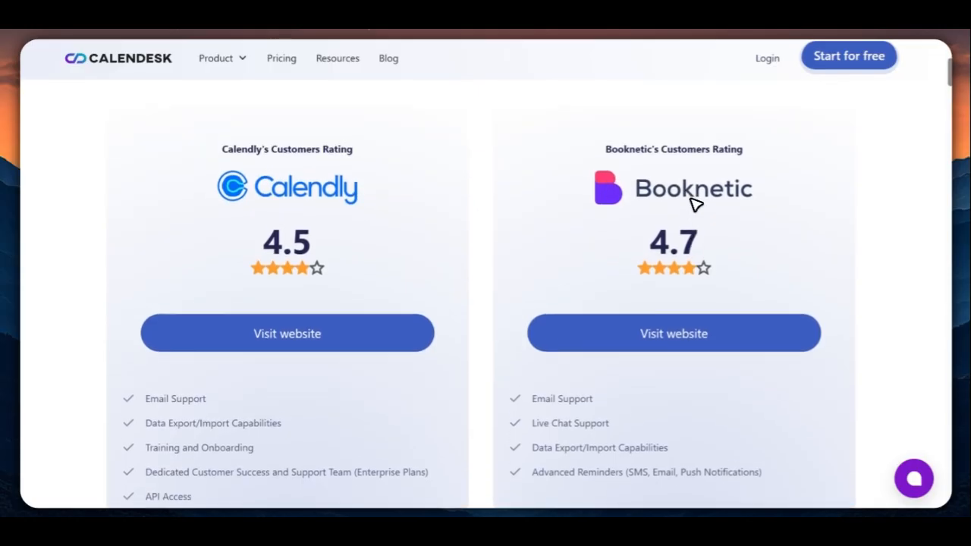
{"action": "scroll", "coordinate": [694, 202], "scroll_direction": "up", "scroll_amount": 1}
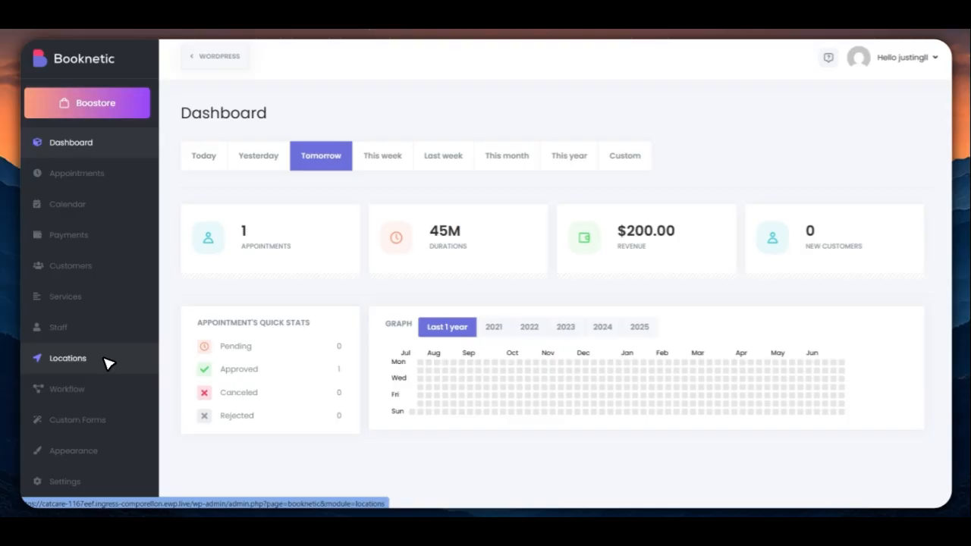
Step: Add a Booknetic location named dallas with the image download (6).jpeg and address 22 springs, and sort the locations by name
{"action": "left_click", "coordinate": [102, 361]}
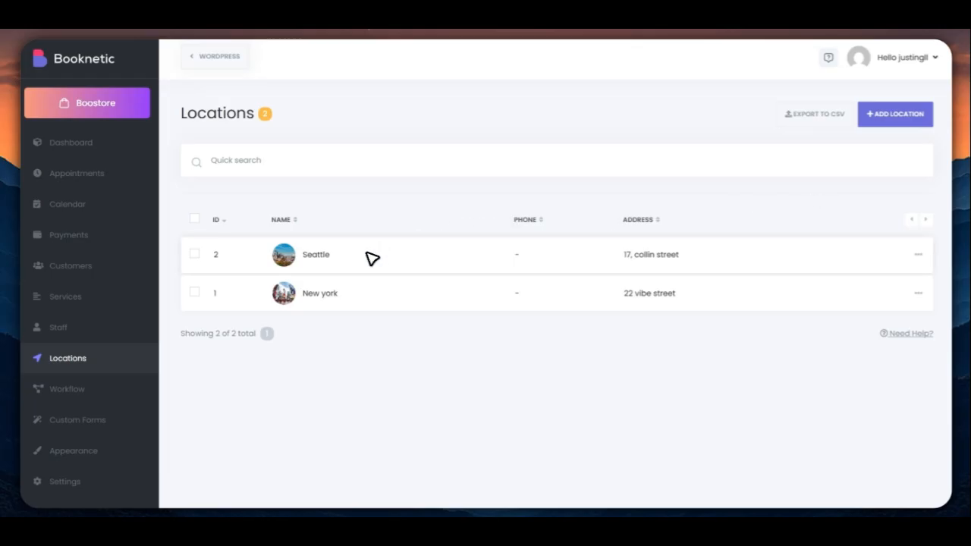
{"action": "left_click", "coordinate": [901, 123]}
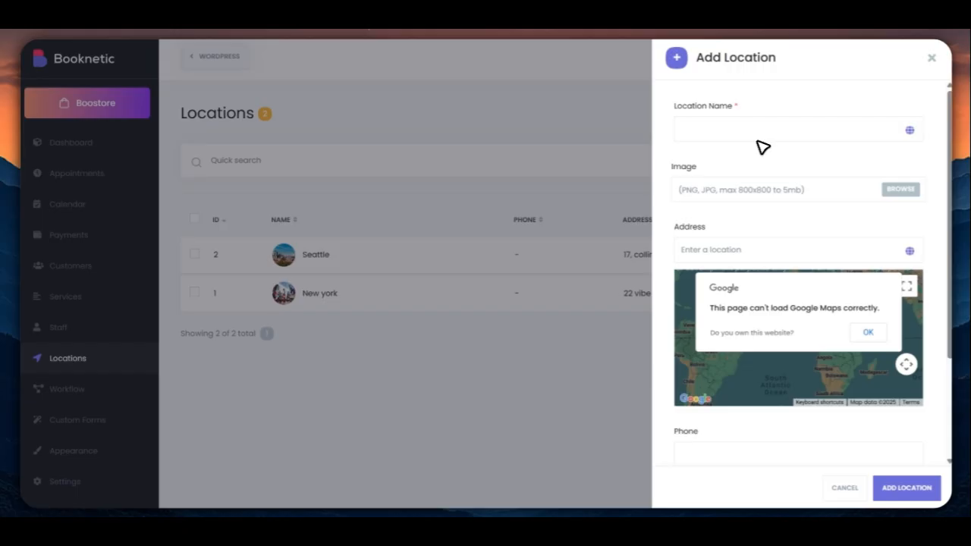
{"action": "left_click", "coordinate": [724, 134]}
{"action": "left_click", "coordinate": [841, 91]}
{"action": "left_click", "coordinate": [724, 130]}
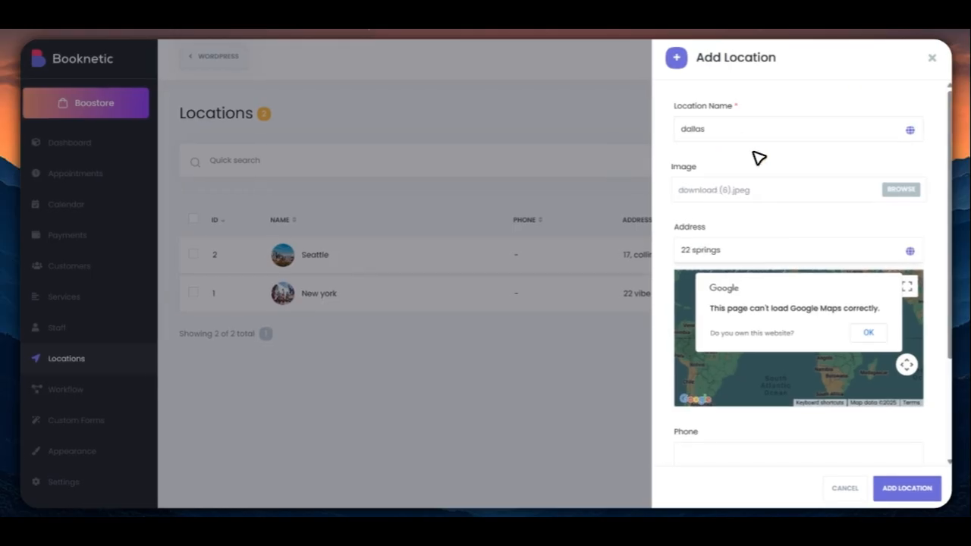
{"action": "scroll", "coordinate": [785, 176], "scroll_direction": "down", "scroll_amount": 1}
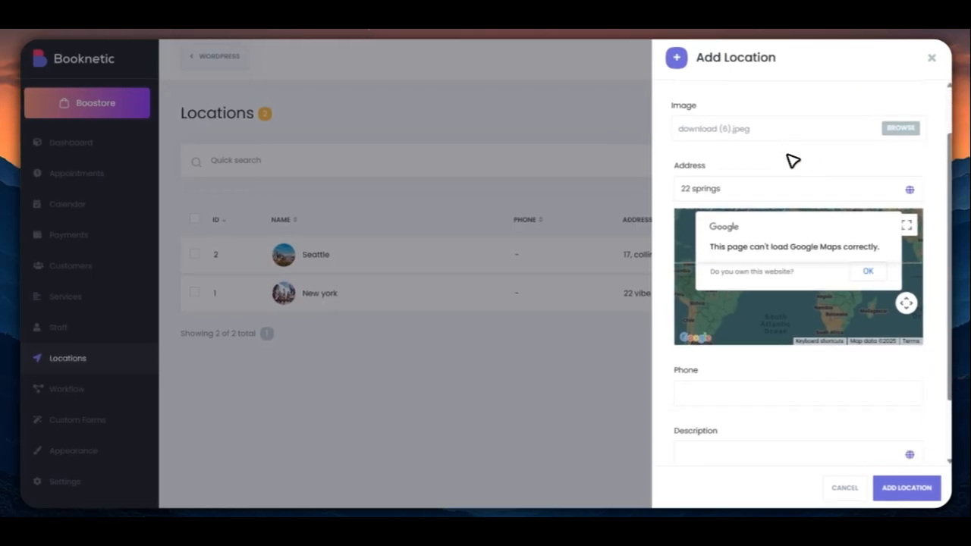
{"action": "scroll", "coordinate": [750, 343], "scroll_direction": "down", "scroll_amount": 1}
{"action": "scroll", "coordinate": [771, 364], "scroll_direction": "up", "scroll_amount": 2}
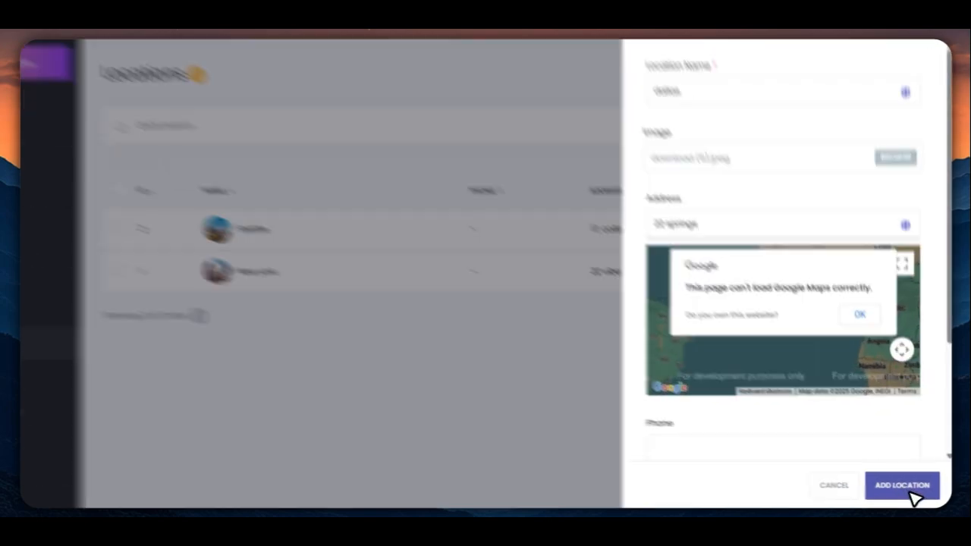
{"action": "left_click", "coordinate": [906, 488]}
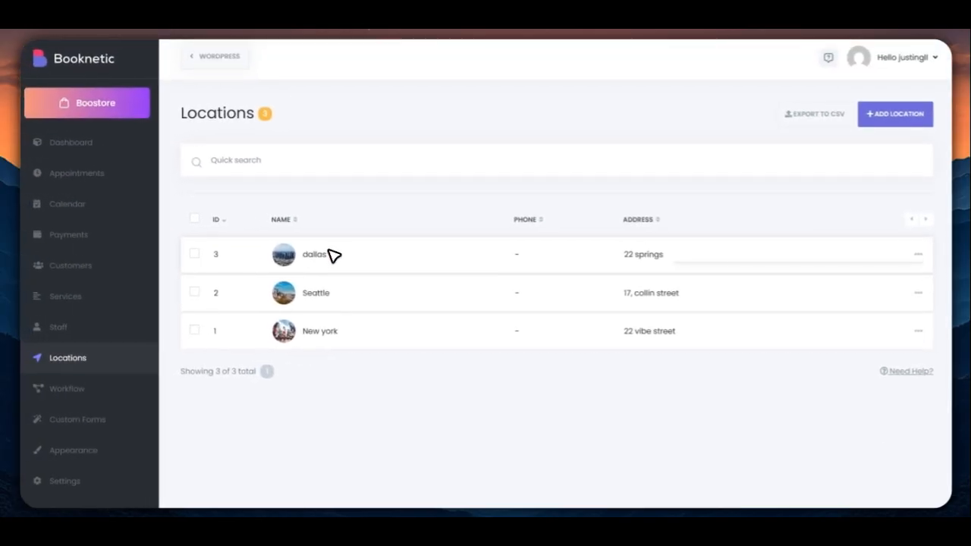
{"action": "left_click", "coordinate": [433, 218]}
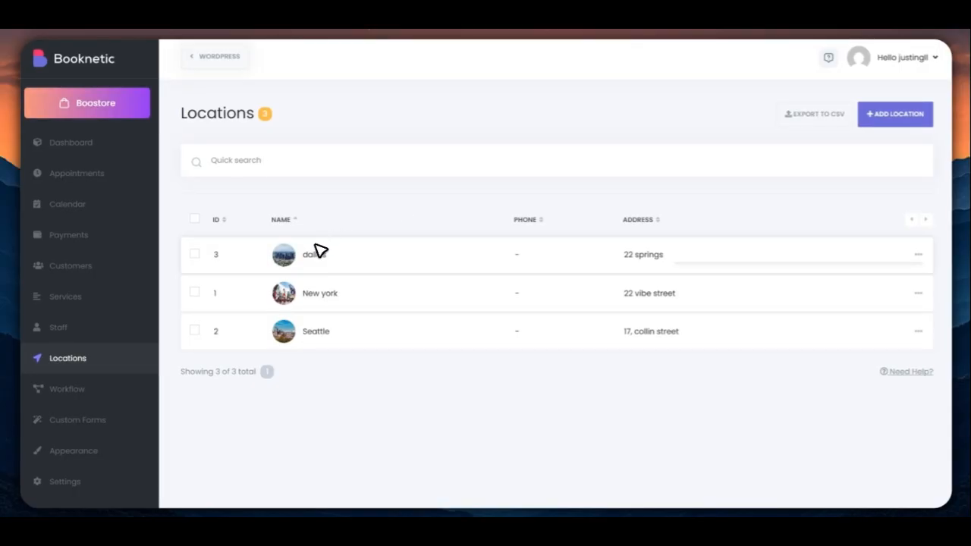
Step: Start a new staff record with the staff member's full name, e-mail and the image download (7).jpeg
{"action": "left_click", "coordinate": [112, 333]}
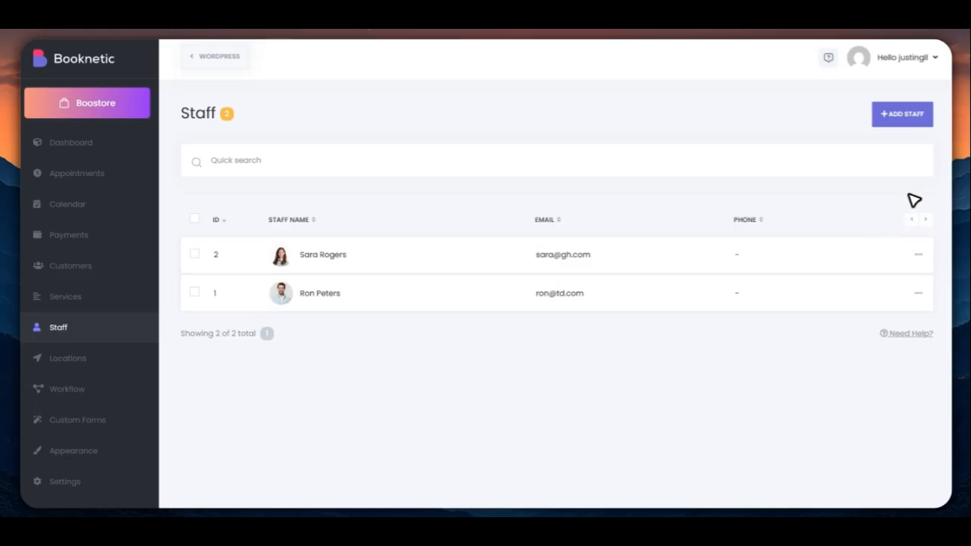
{"action": "left_click", "coordinate": [909, 119]}
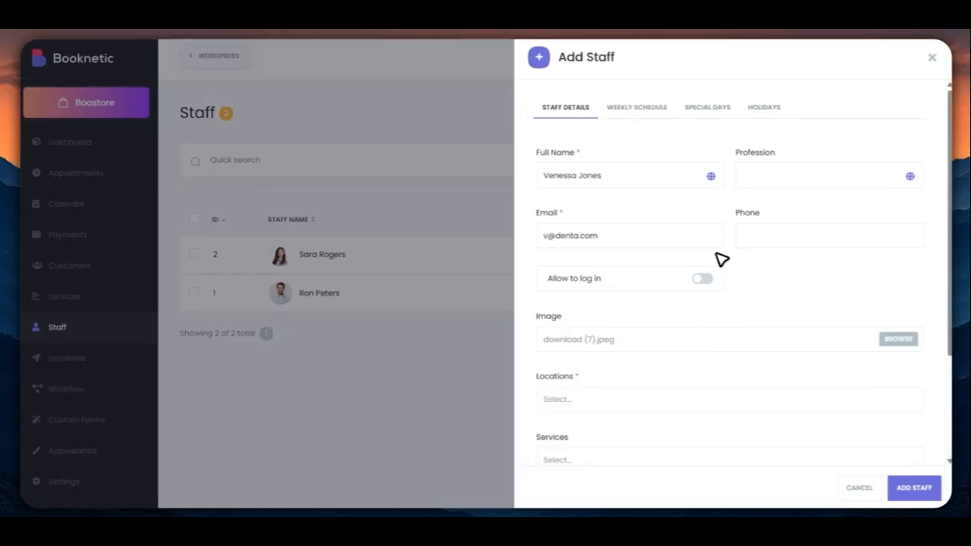
Step: Select Seattle and New york as the new staff member's locations, and remove Seattle to keep only New york
{"action": "scroll", "coordinate": [693, 284], "scroll_direction": "down", "scroll_amount": 2}
{"action": "scroll", "coordinate": [688, 286], "scroll_direction": "down", "scroll_amount": 3}
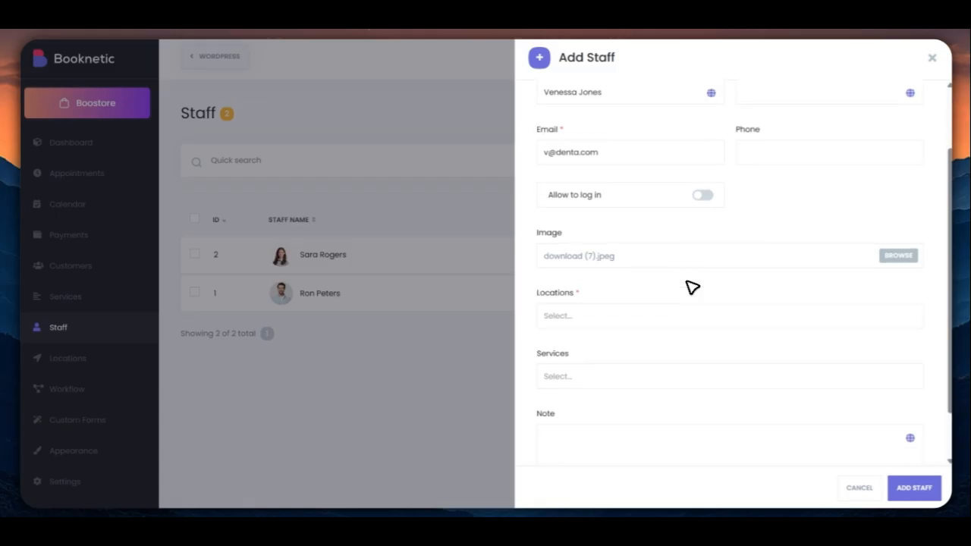
{"action": "left_click", "coordinate": [649, 260]}
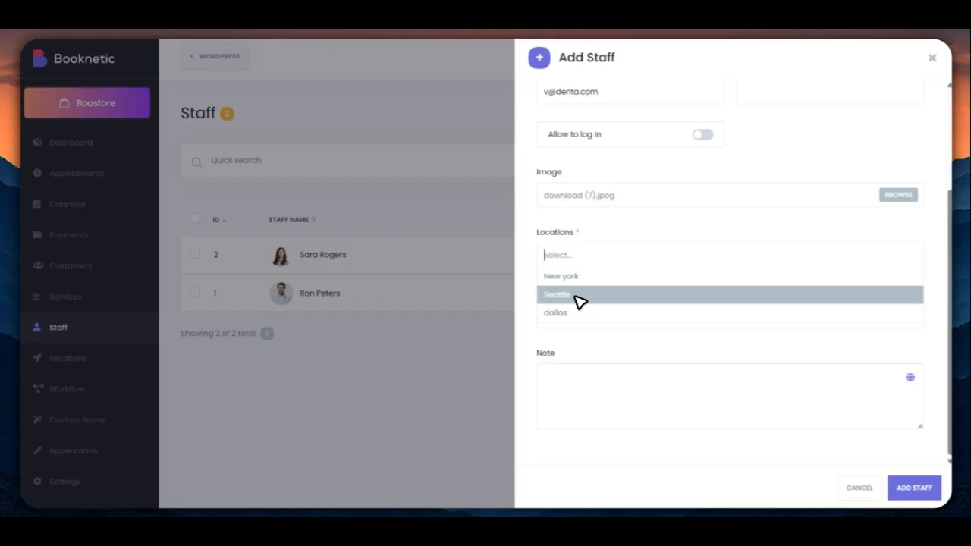
{"action": "left_click", "coordinate": [576, 300]}
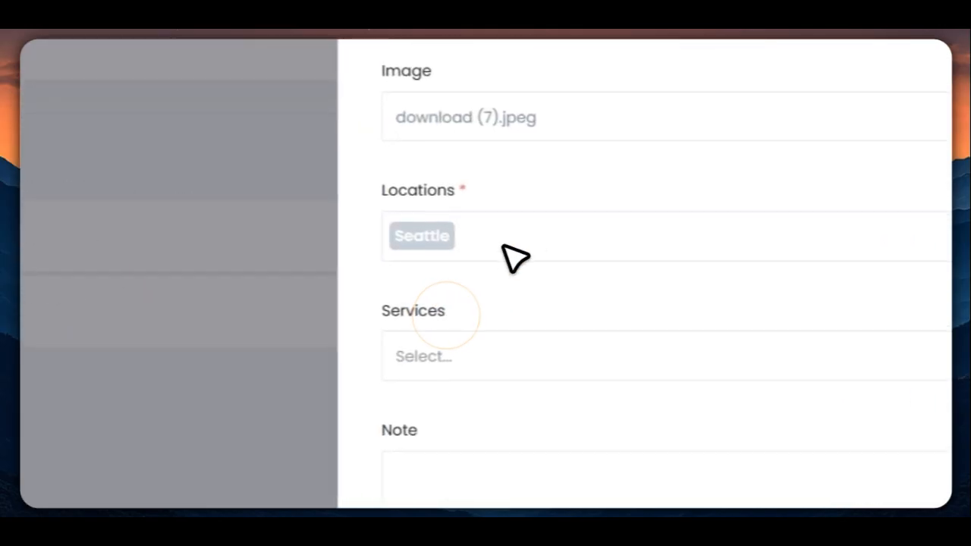
{"action": "left_click", "coordinate": [611, 254]}
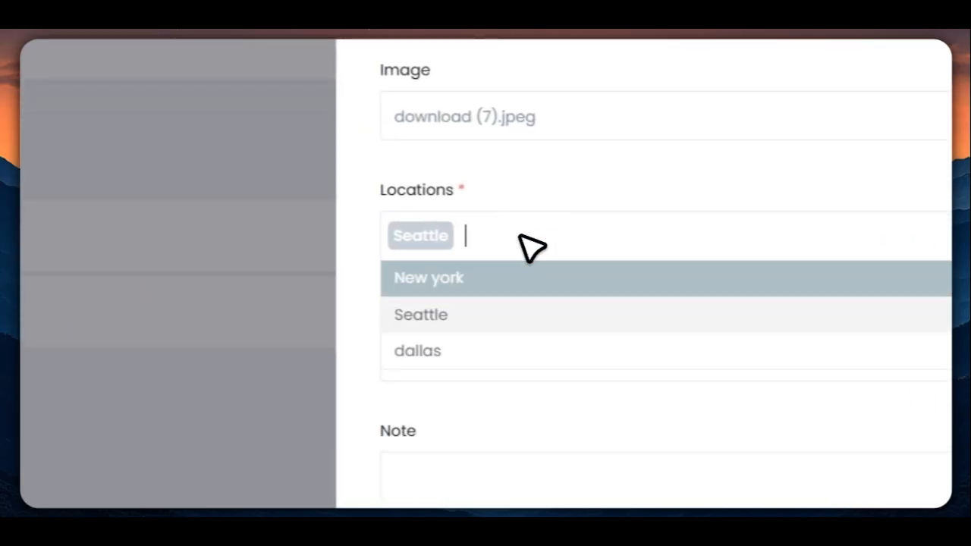
{"action": "left_click", "coordinate": [443, 279]}
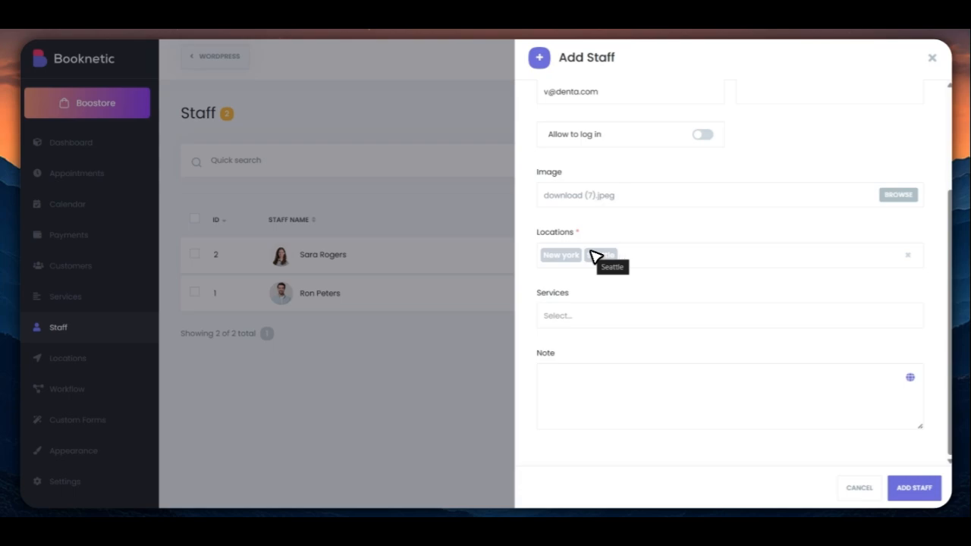
{"action": "left_click", "coordinate": [603, 256]}
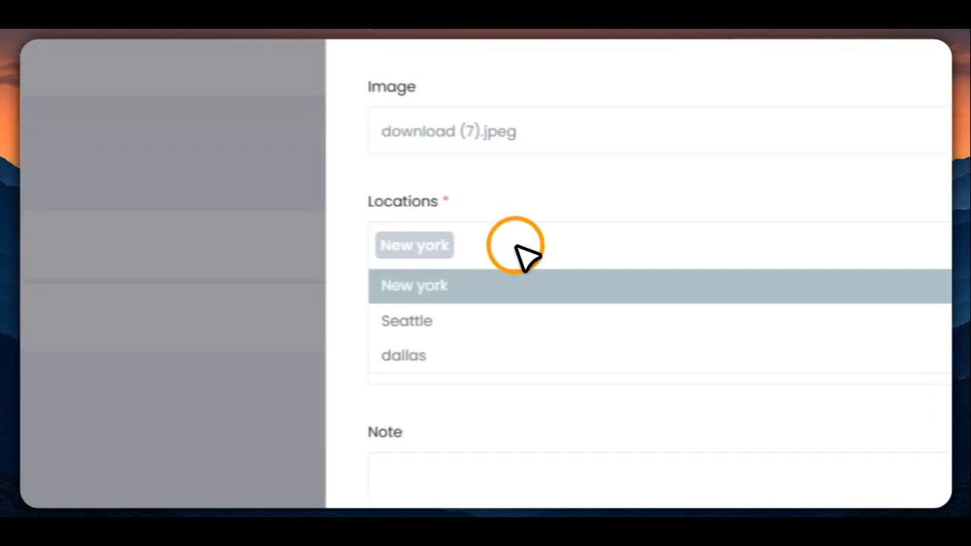
Step: Assign the Dental checkups service to the new staff member and save the record
{"action": "left_click", "coordinate": [537, 357]}
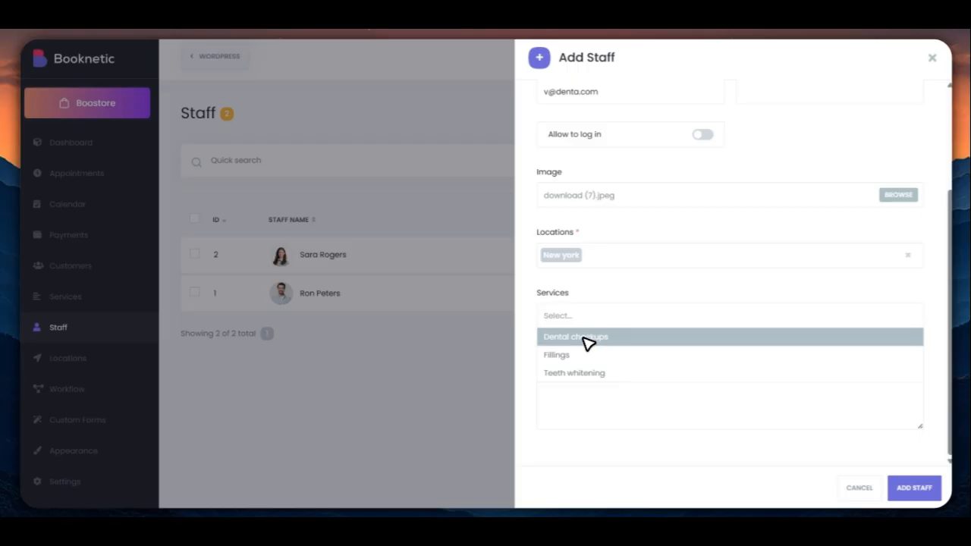
{"action": "left_click", "coordinate": [586, 340]}
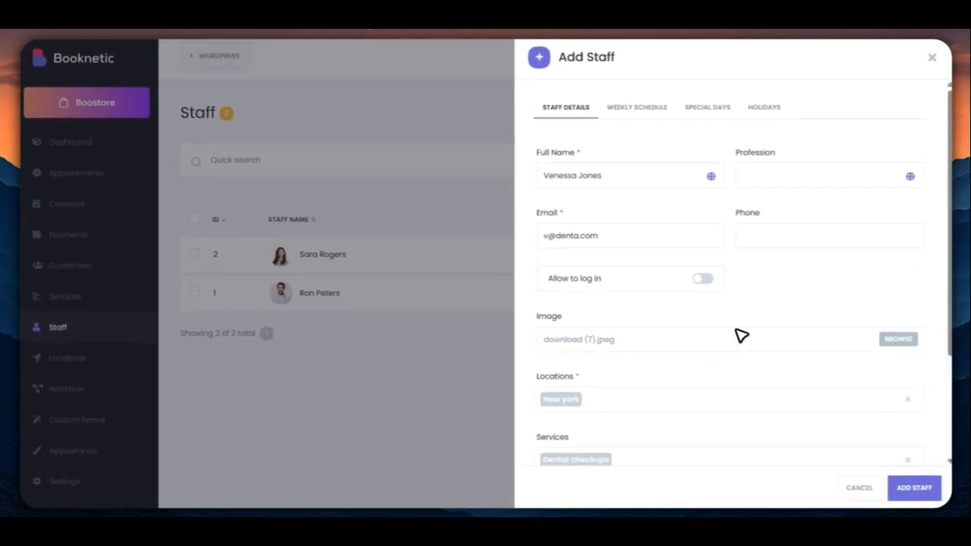
{"action": "left_click", "coordinate": [919, 488]}
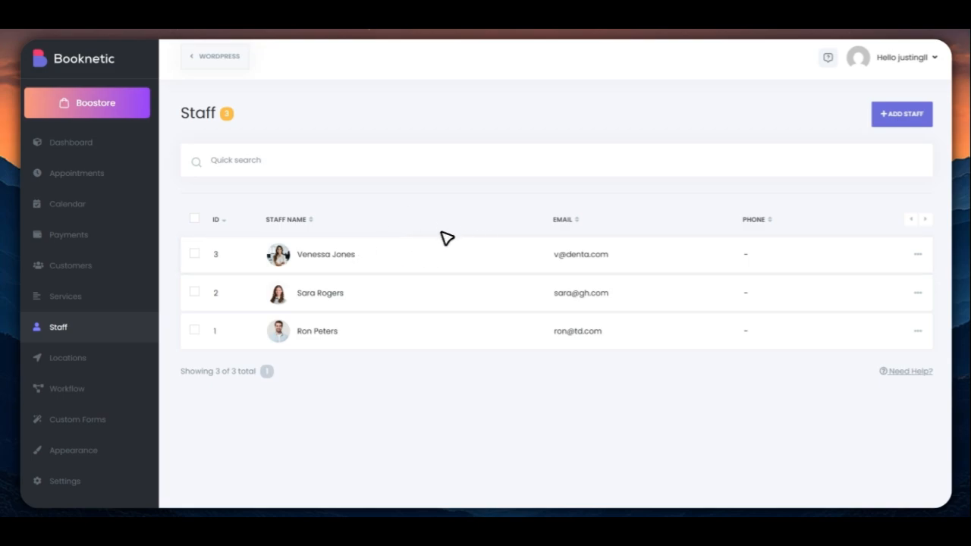
Step: Add a new top-level service category named orthodontics
{"action": "left_click", "coordinate": [79, 295]}
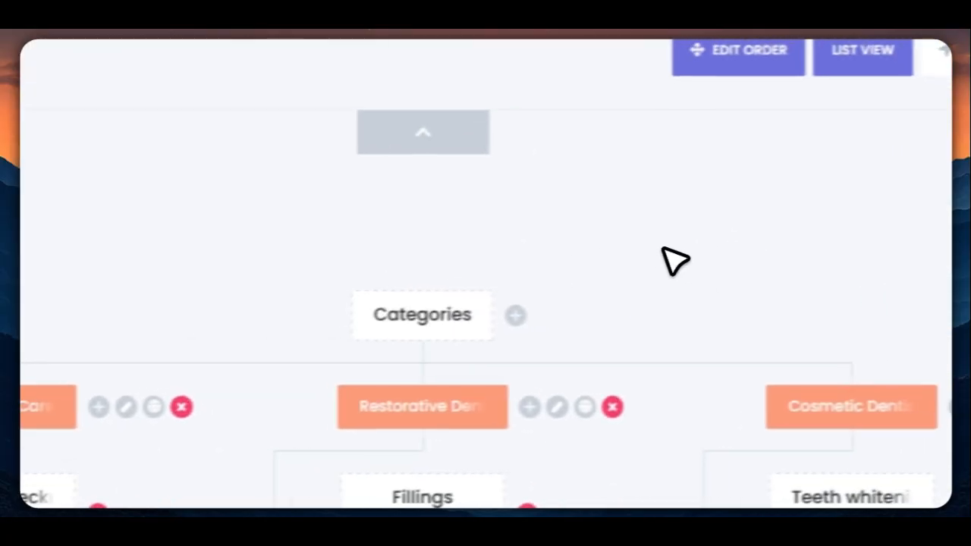
{"action": "left_click_drag", "start_coordinate": [619, 280], "coordinate": [589, 219]}
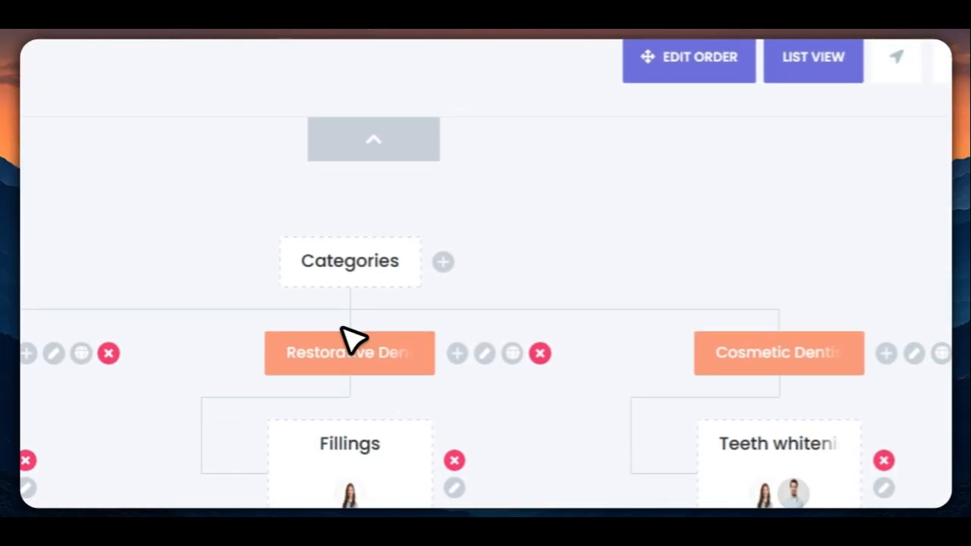
{"action": "left_click_drag", "start_coordinate": [567, 241], "coordinate": [543, 264]}
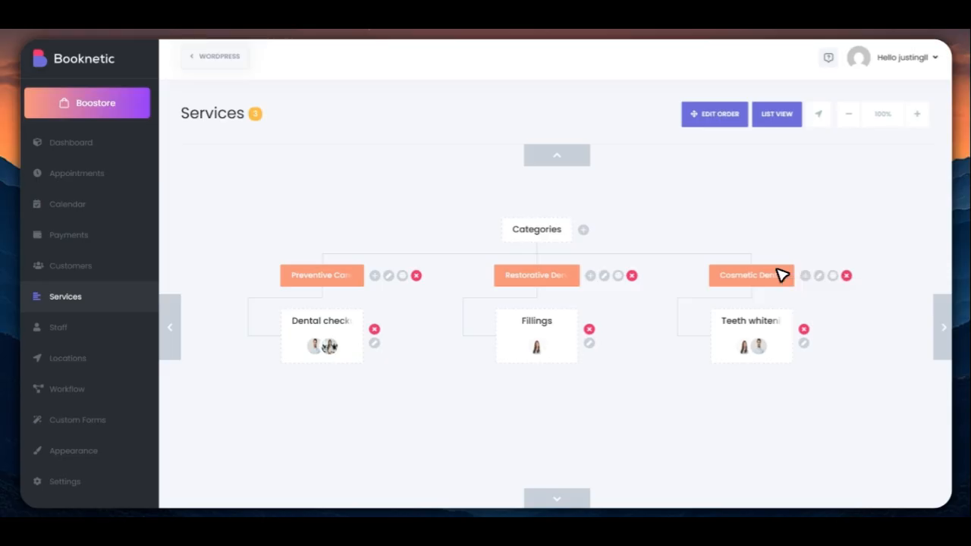
{"action": "left_click", "coordinate": [580, 233]}
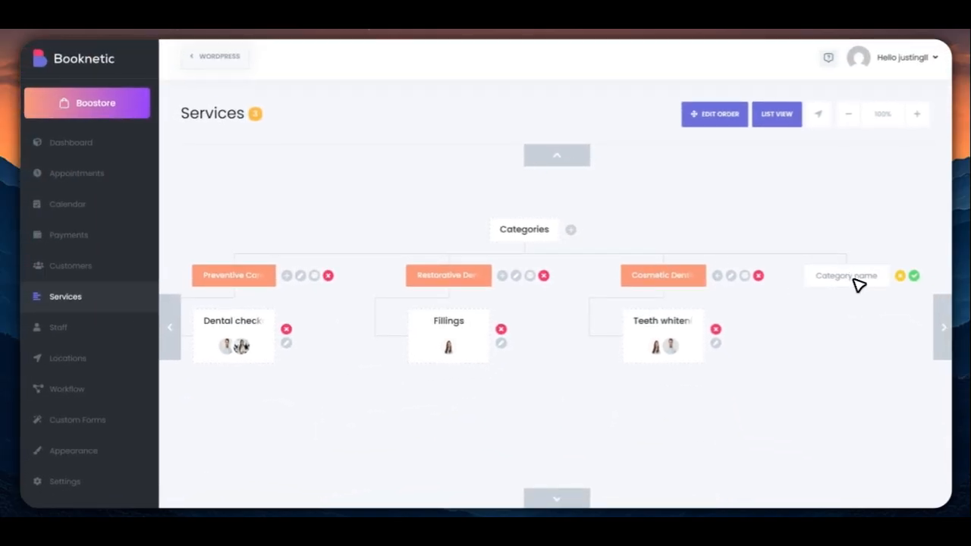
{"action": "left_click", "coordinate": [843, 281]}
{"action": "type", "text": "orthodontics"}
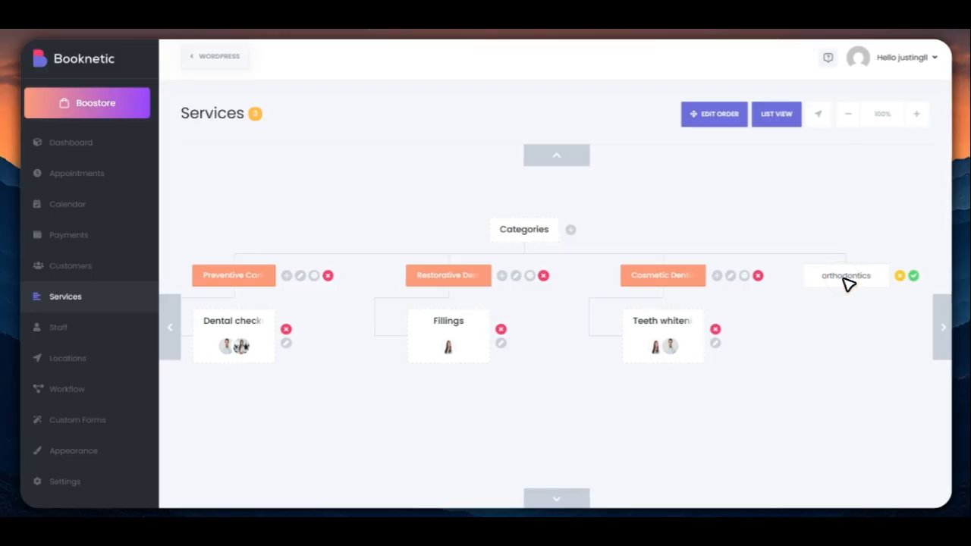
{"action": "left_click", "coordinate": [857, 329]}
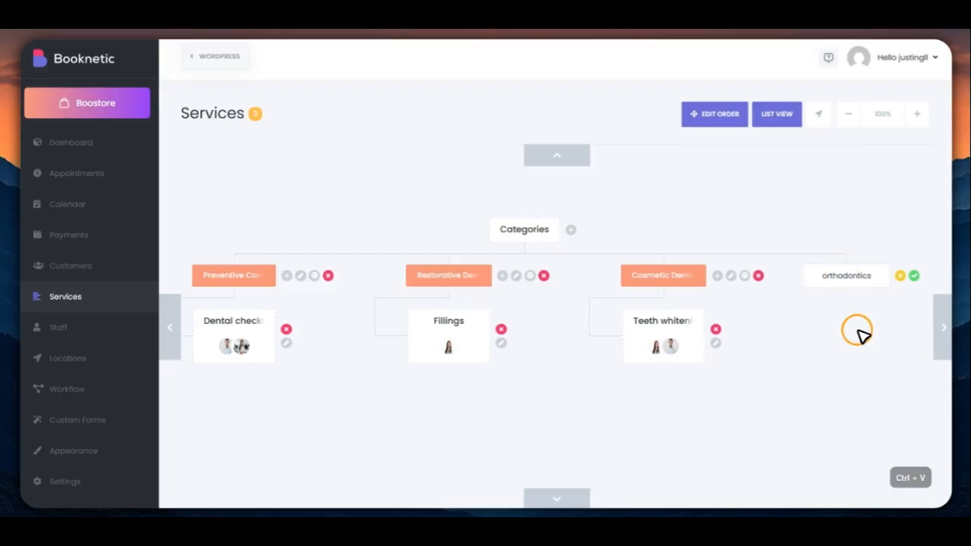
{"action": "left_click", "coordinate": [913, 276]}
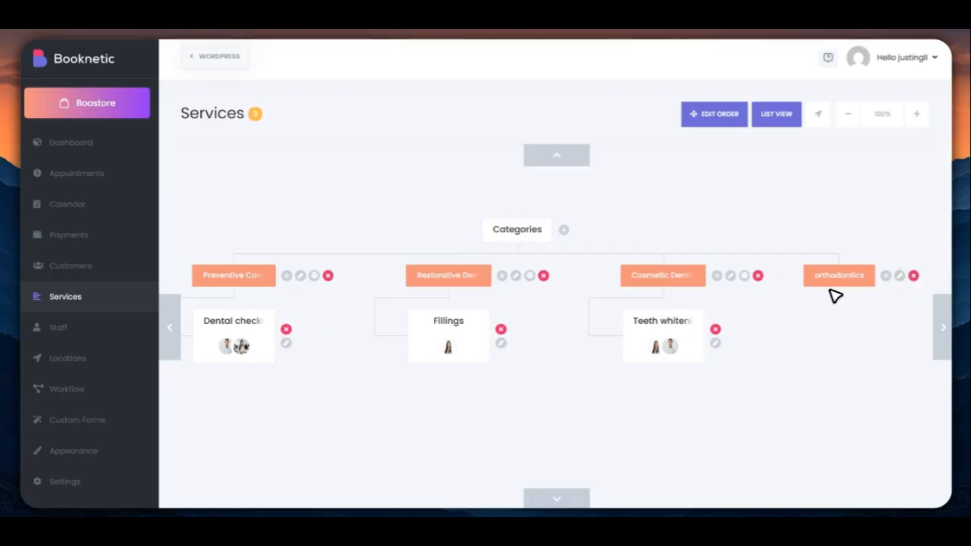
Step: Start a new service in the orthodontics category and name it Braces
{"action": "left_click", "coordinate": [884, 275]}
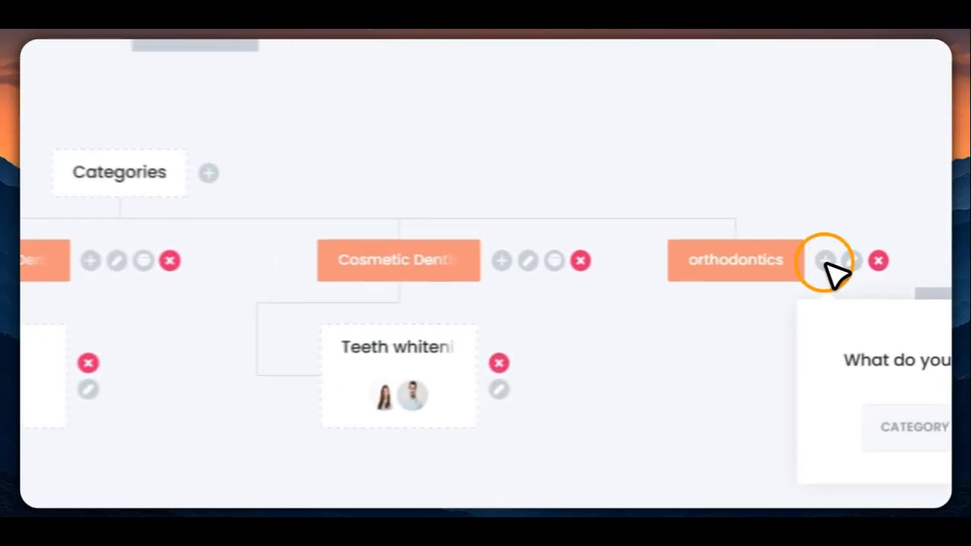
{"action": "left_click_drag", "start_coordinate": [707, 382], "coordinate": [338, 394]}
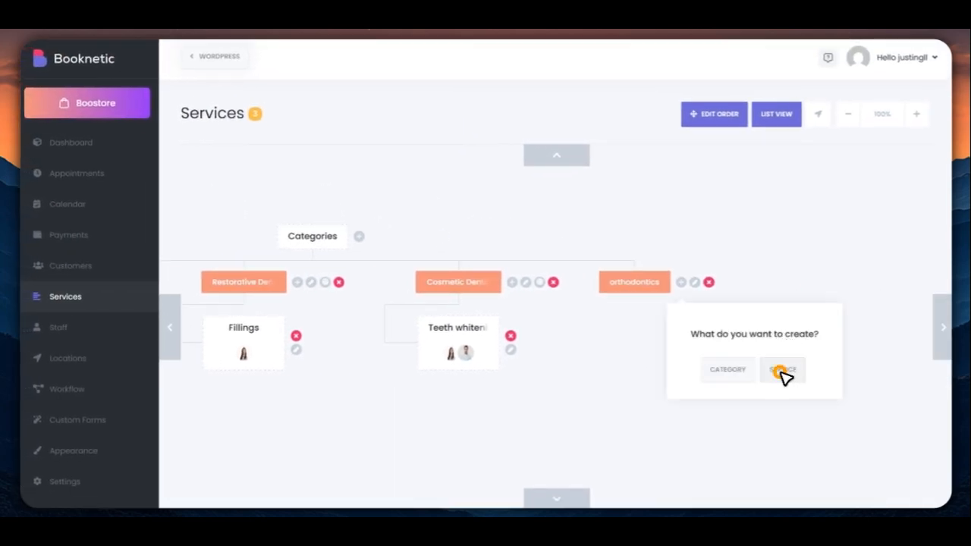
{"action": "left_click", "coordinate": [781, 371]}
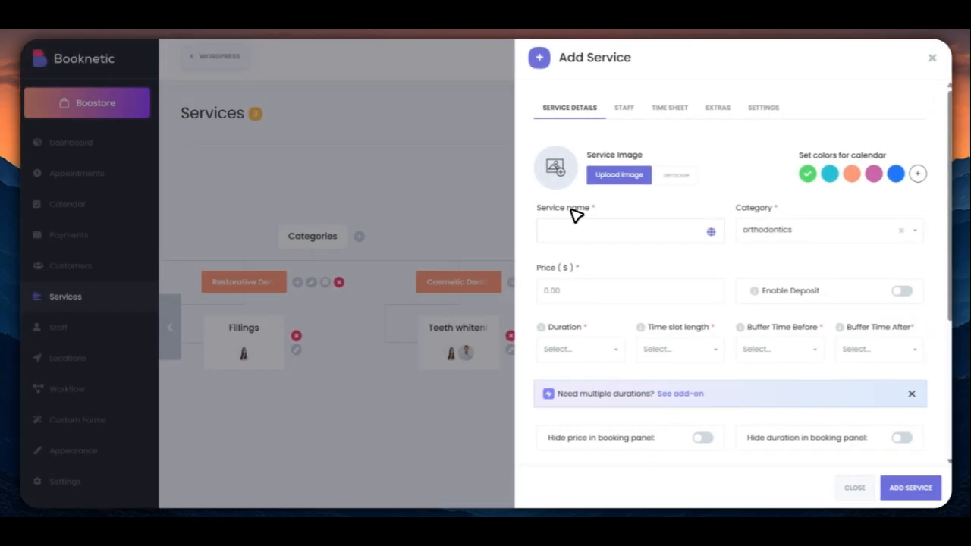
{"action": "left_click", "coordinate": [622, 231]}
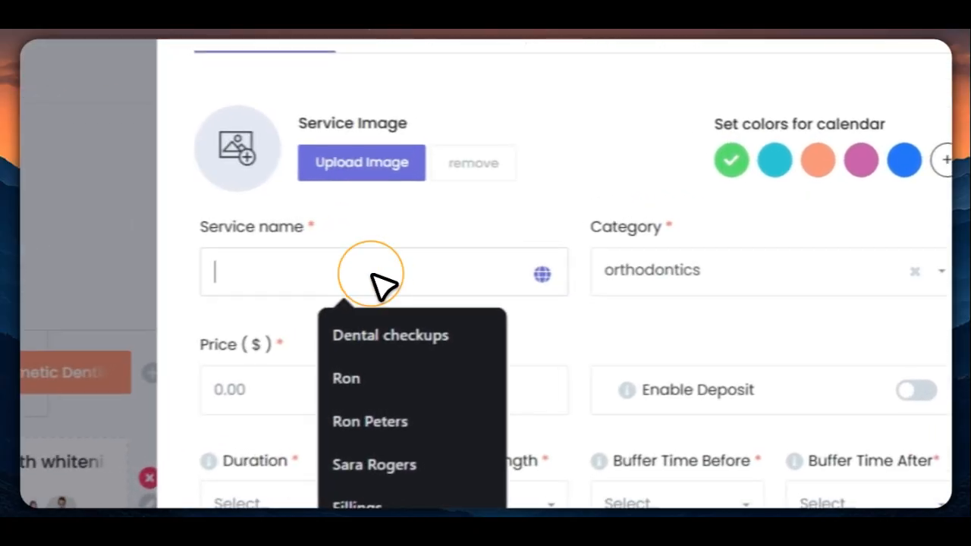
{"action": "type", "text": "Brac"}
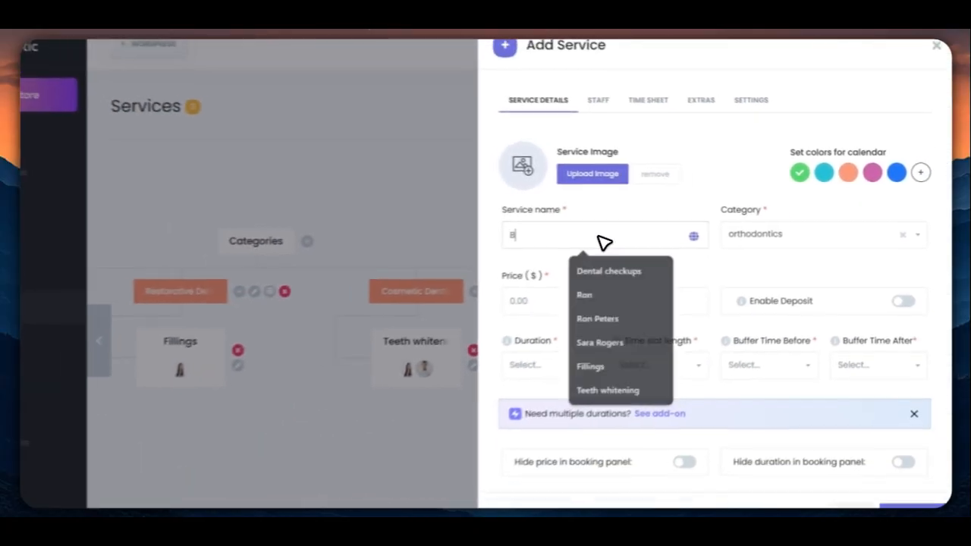
{"action": "type", "text": "es"}
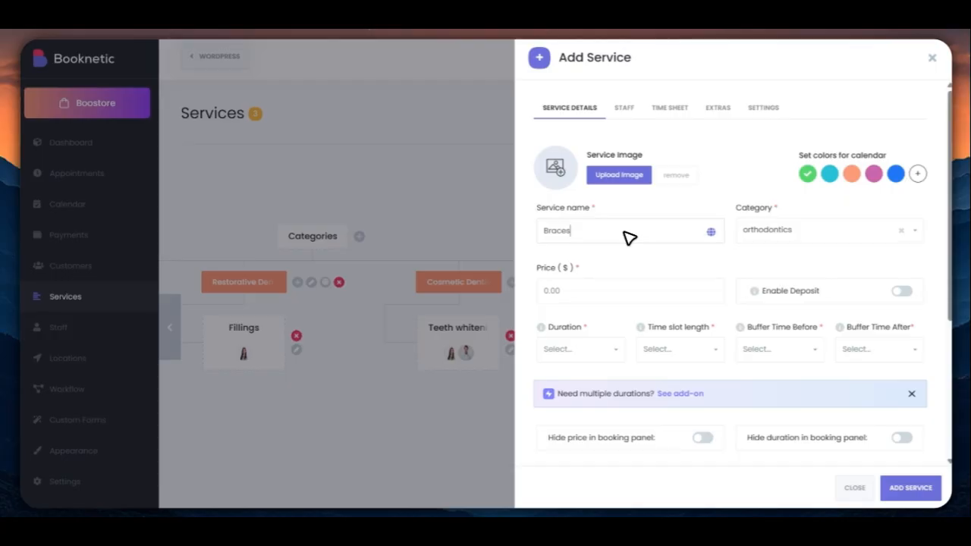
Step: Set the price of the Braces service to $500
{"action": "left_click", "coordinate": [576, 288]}
{"action": "left_click", "coordinate": [541, 264]}
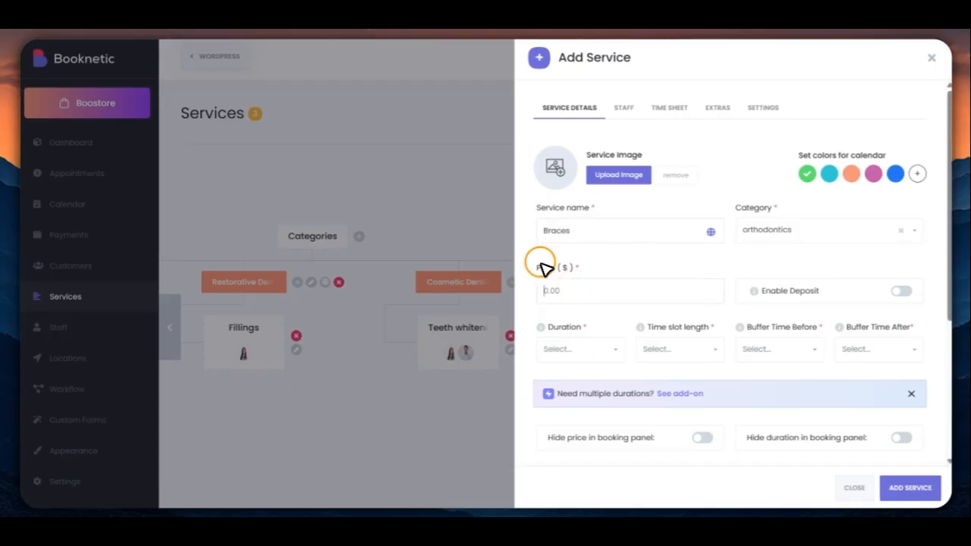
{"action": "left_click", "coordinate": [547, 289]}
{"action": "type", "text": "500"}
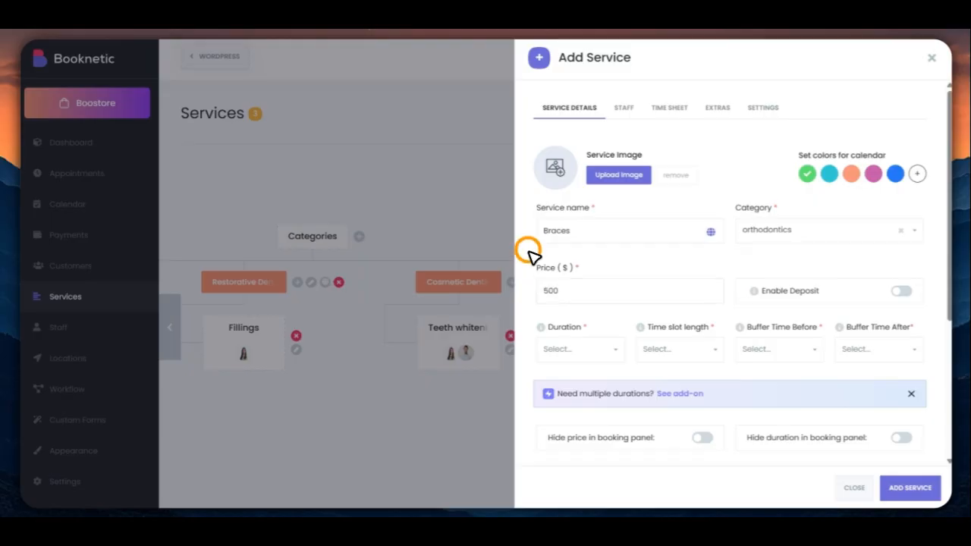
Step: Set the service duration to 45m and the time slot length to Default
{"action": "scroll", "coordinate": [597, 354], "scroll_direction": "down", "scroll_amount": 2}
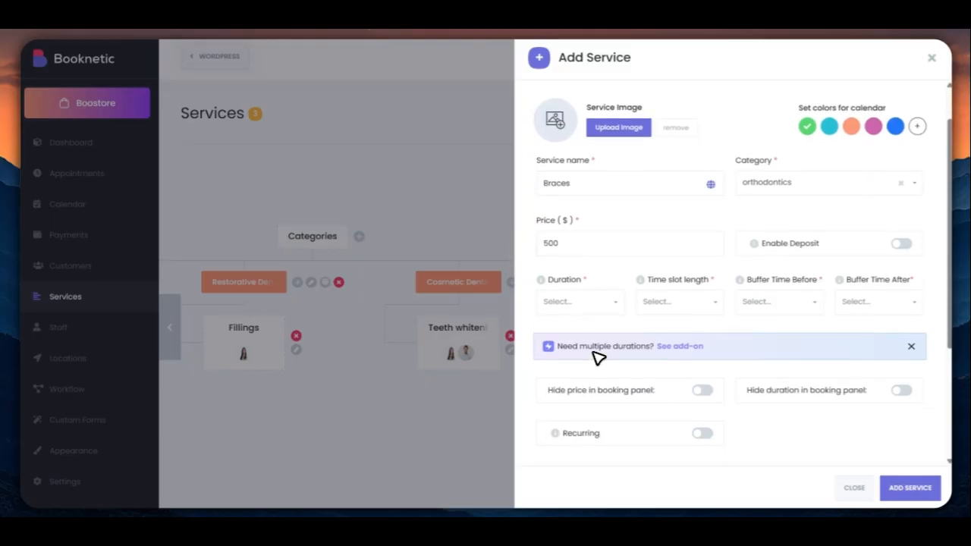
{"action": "left_click", "coordinate": [604, 291]}
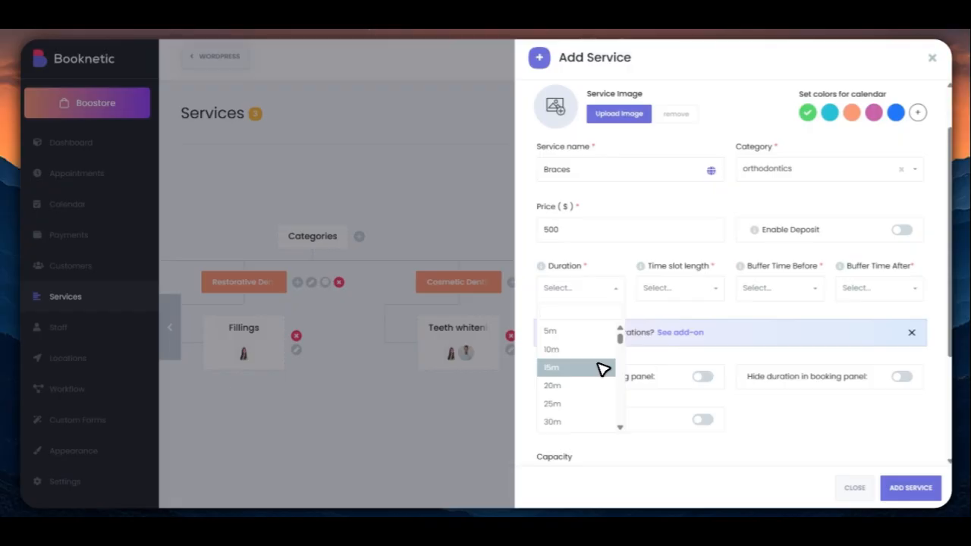
{"action": "scroll", "coordinate": [603, 369], "scroll_direction": "down", "scroll_amount": 1}
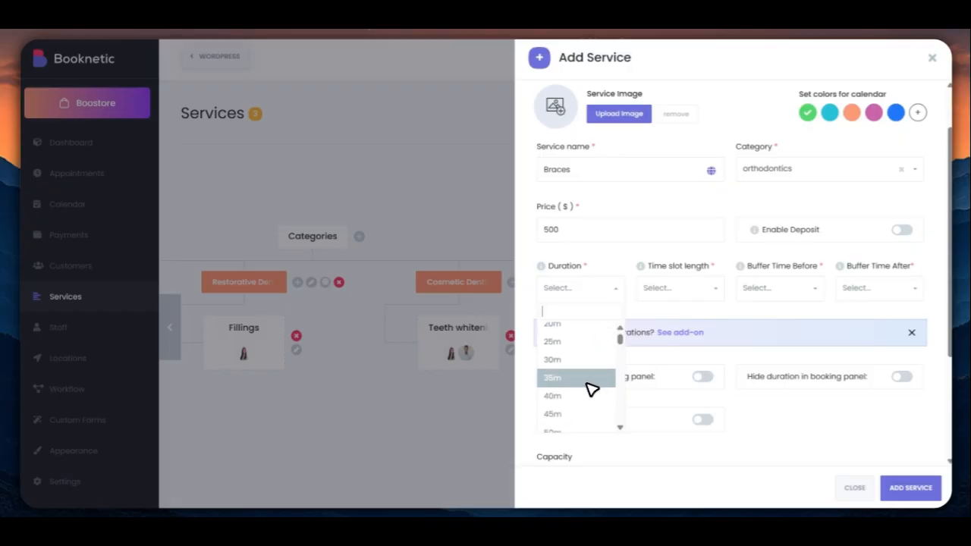
{"action": "scroll", "coordinate": [592, 388], "scroll_direction": "down", "scroll_amount": 1}
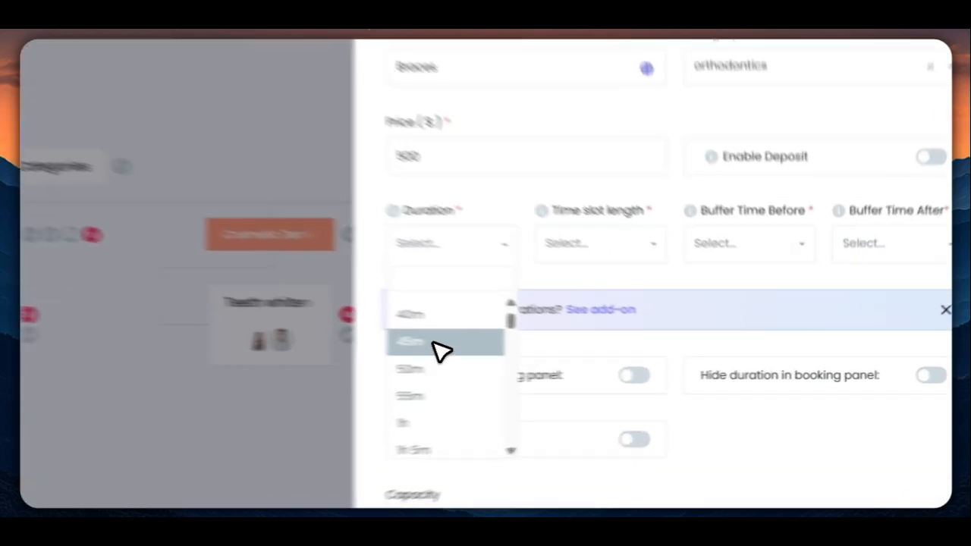
{"action": "left_click", "coordinate": [576, 354]}
{"action": "left_click", "coordinate": [671, 292]}
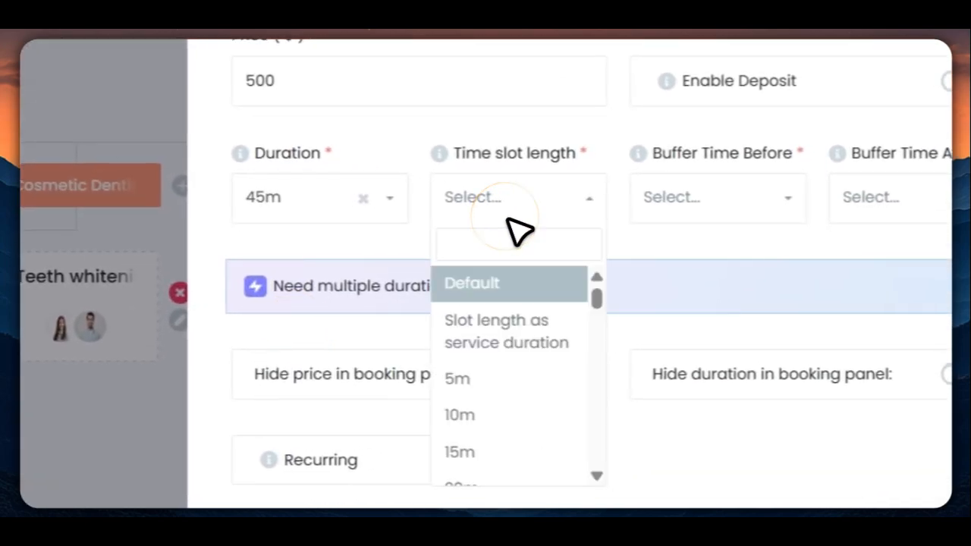
{"action": "left_click", "coordinate": [558, 287]}
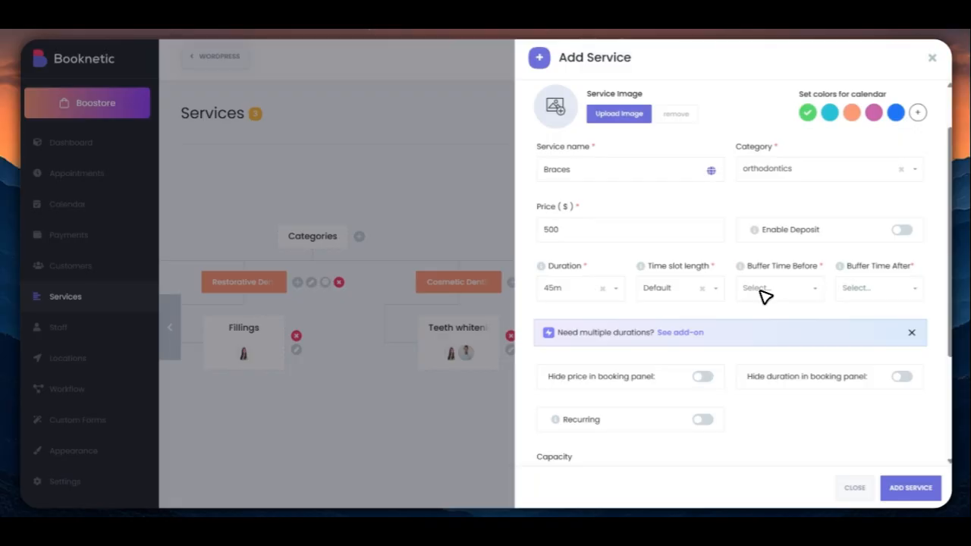
Step: Set the buffer time before and the buffer time after the service to 10m each
{"action": "left_click", "coordinate": [762, 292]}
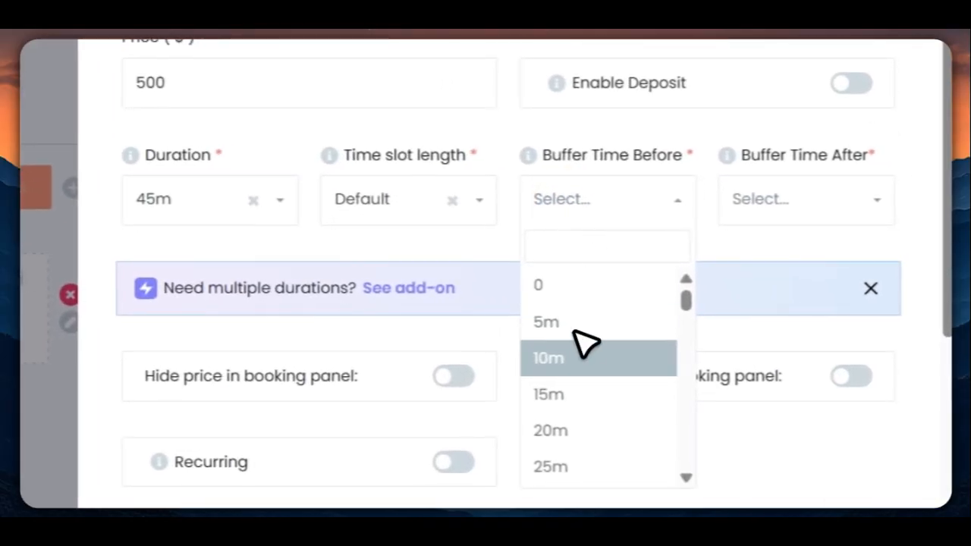
{"action": "left_click", "coordinate": [766, 368]}
{"action": "left_click", "coordinate": [784, 195]}
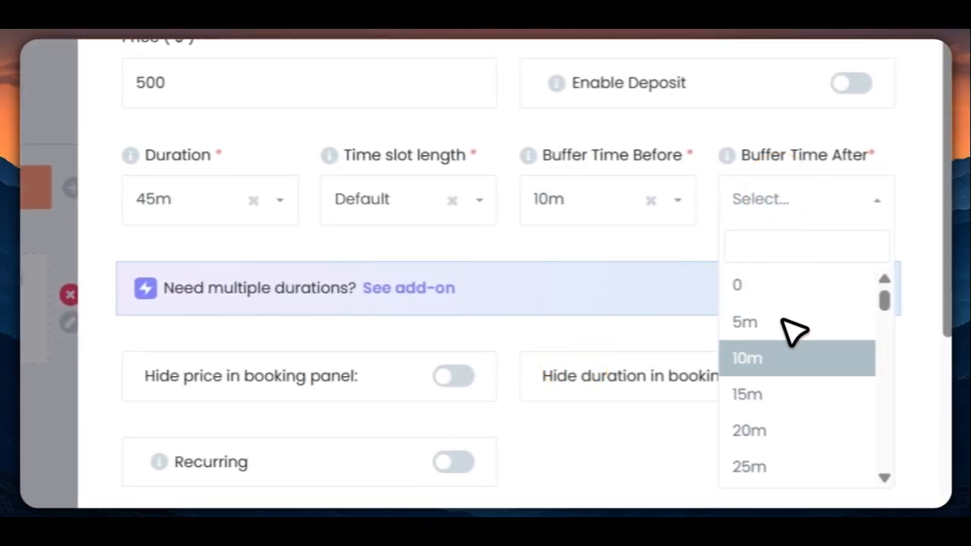
{"action": "left_click", "coordinate": [784, 353]}
Step: Assign two staff members to the Braces service, the first and the last in the list of available staff
{"action": "scroll", "coordinate": [830, 277], "scroll_direction": "down", "scroll_amount": 2}
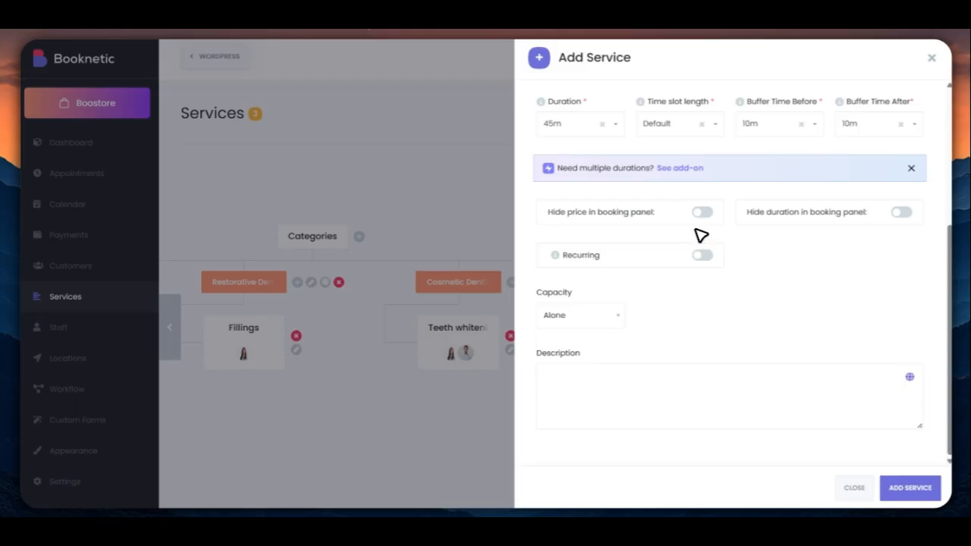
{"action": "scroll", "coordinate": [708, 235], "scroll_direction": "up", "scroll_amount": 3}
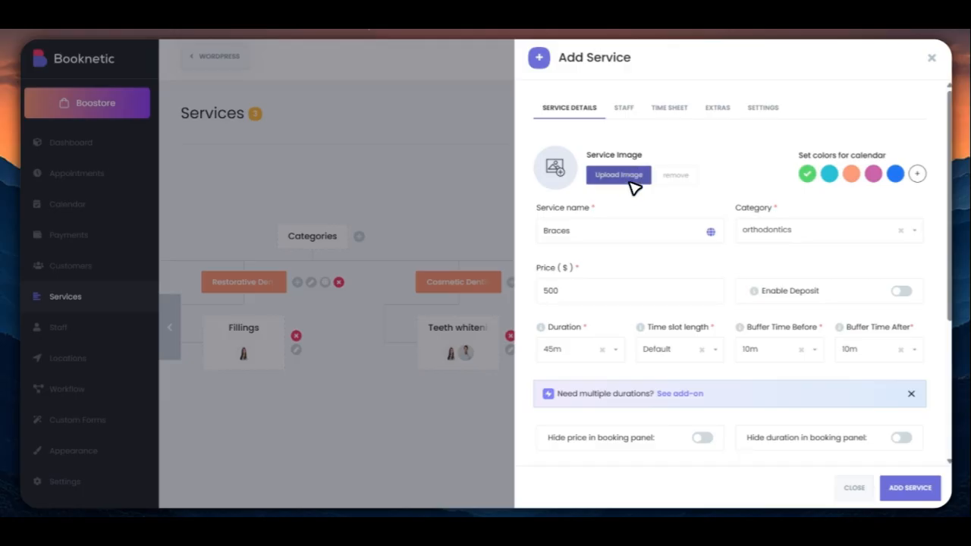
{"action": "left_click", "coordinate": [625, 108]}
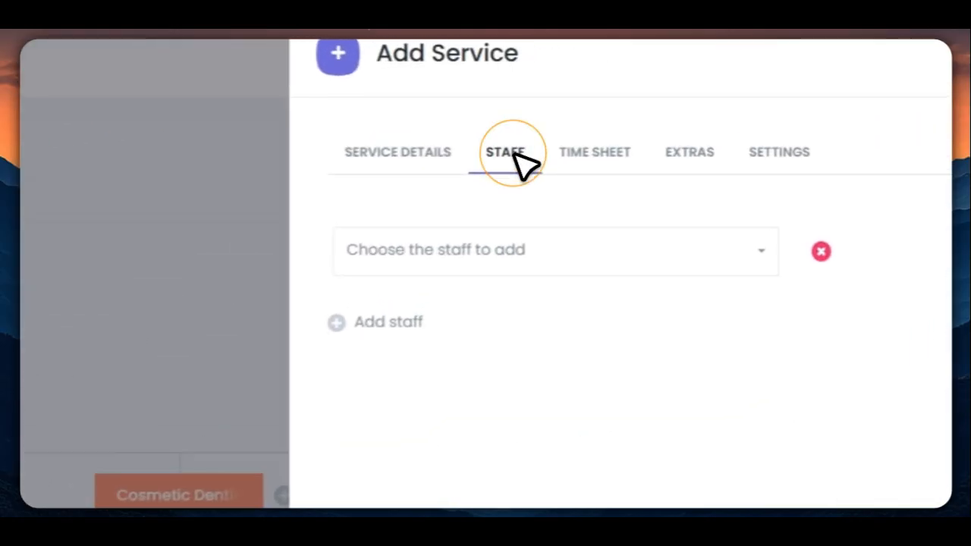
{"action": "left_click", "coordinate": [464, 257]}
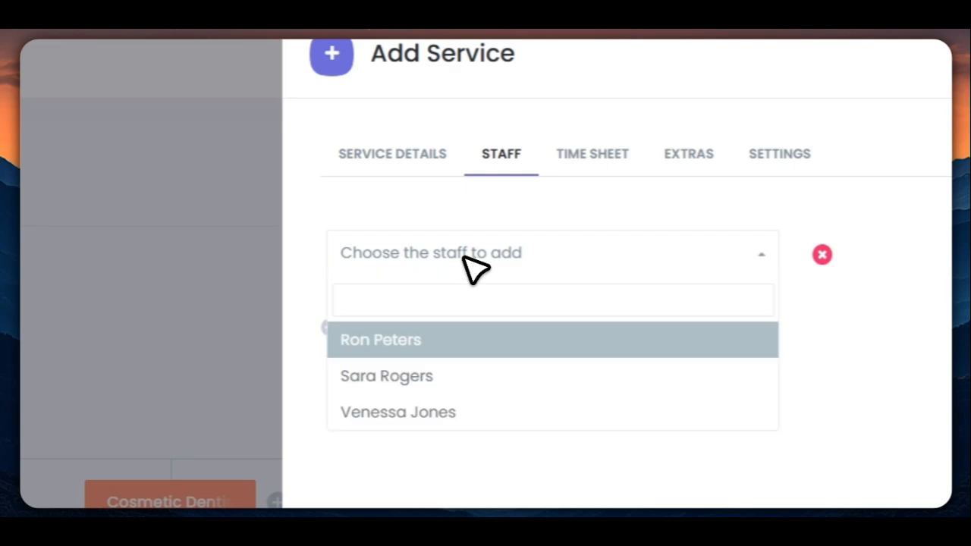
{"action": "left_click", "coordinate": [463, 256]}
{"action": "left_click", "coordinate": [402, 339]}
{"action": "left_click", "coordinate": [380, 326]}
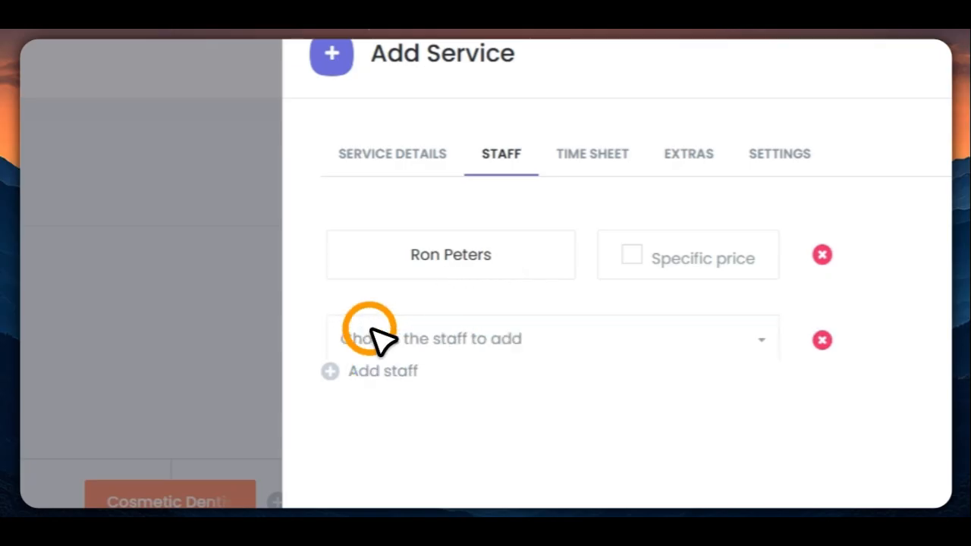
{"action": "left_click", "coordinate": [429, 350]}
{"action": "scroll", "coordinate": [436, 395], "scroll_direction": "down", "scroll_amount": 2}
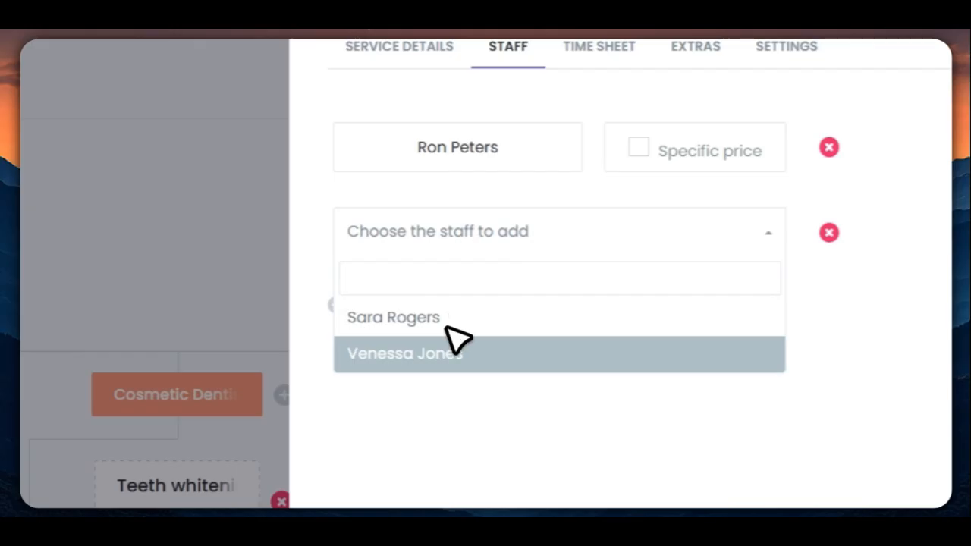
{"action": "left_click", "coordinate": [437, 352]}
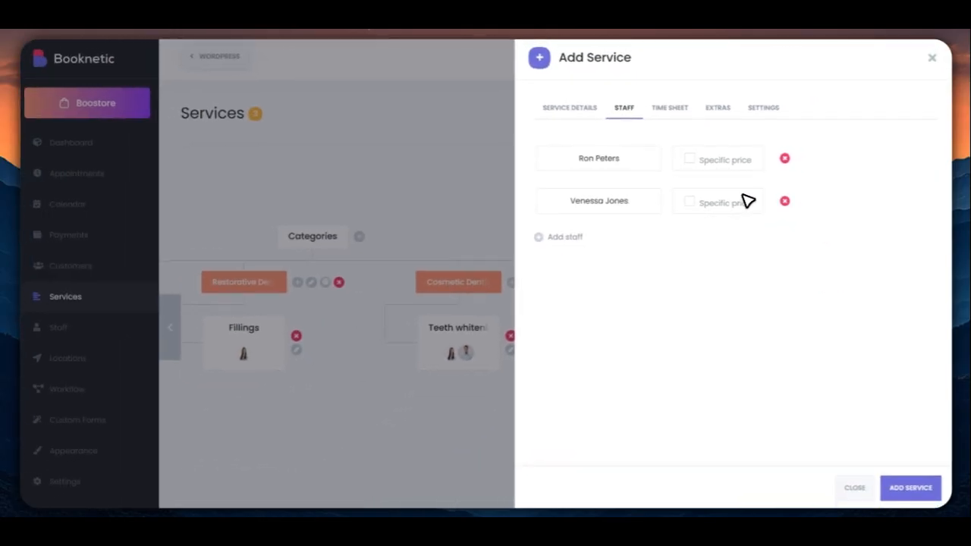
Step: Enable a specific price for the first assigned staff member, and remove and re-add that person without one
{"action": "left_click", "coordinate": [690, 160]}
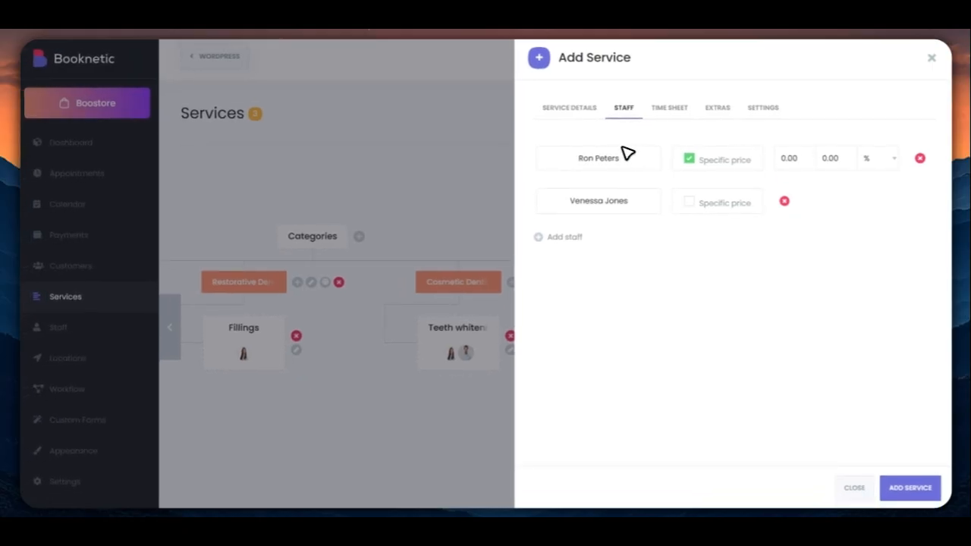
{"action": "left_click", "coordinate": [919, 158]}
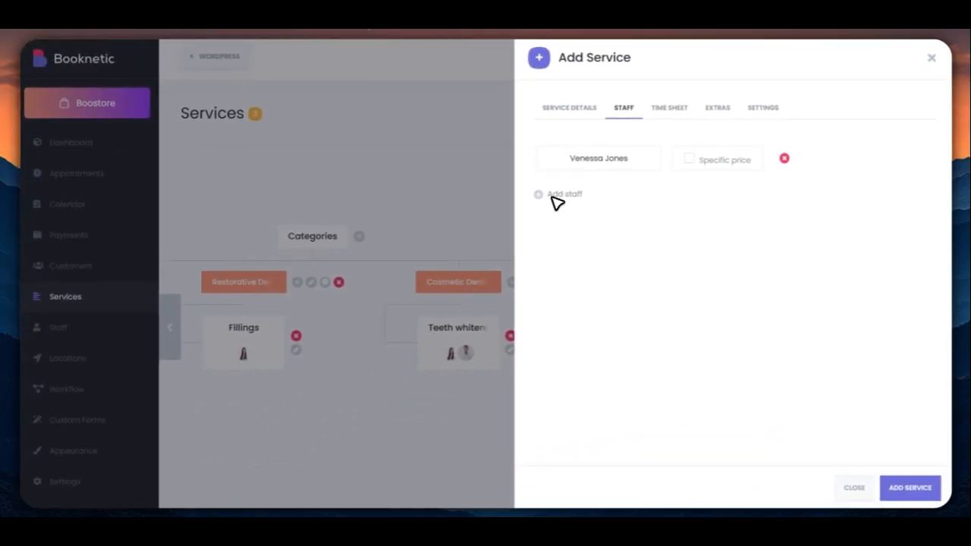
{"action": "left_click", "coordinate": [552, 198]}
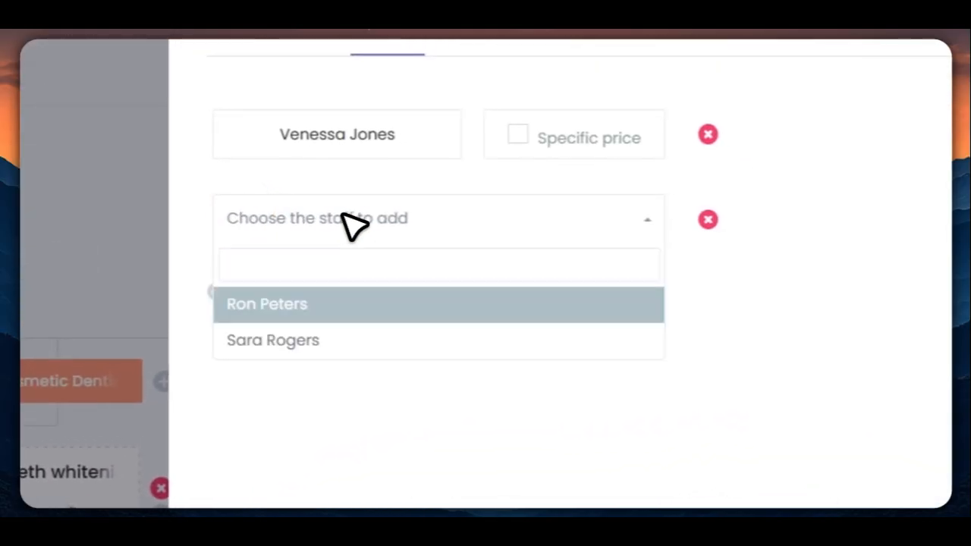
{"action": "left_click", "coordinate": [299, 302]}
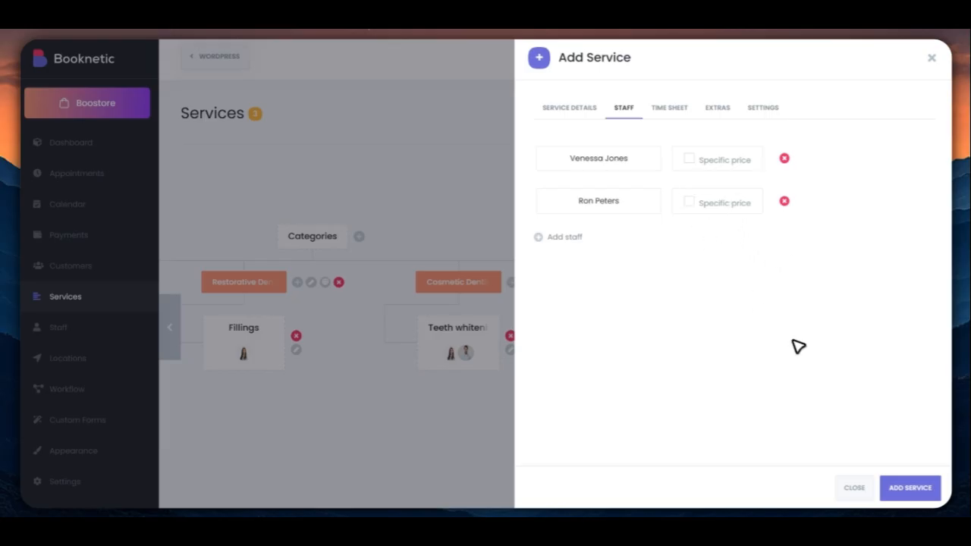
Step: Save the new Braces service
{"action": "left_click", "coordinate": [914, 489]}
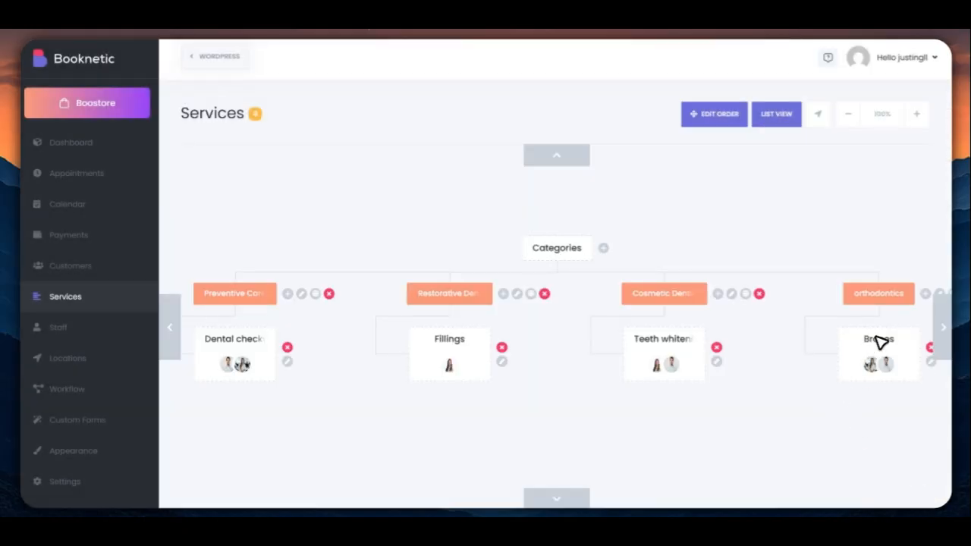
{"action": "left_click", "coordinate": [870, 424]}
Step: Open the Business Hours settings and review the opening times and days off for the whole week
{"action": "left_click", "coordinate": [101, 476]}
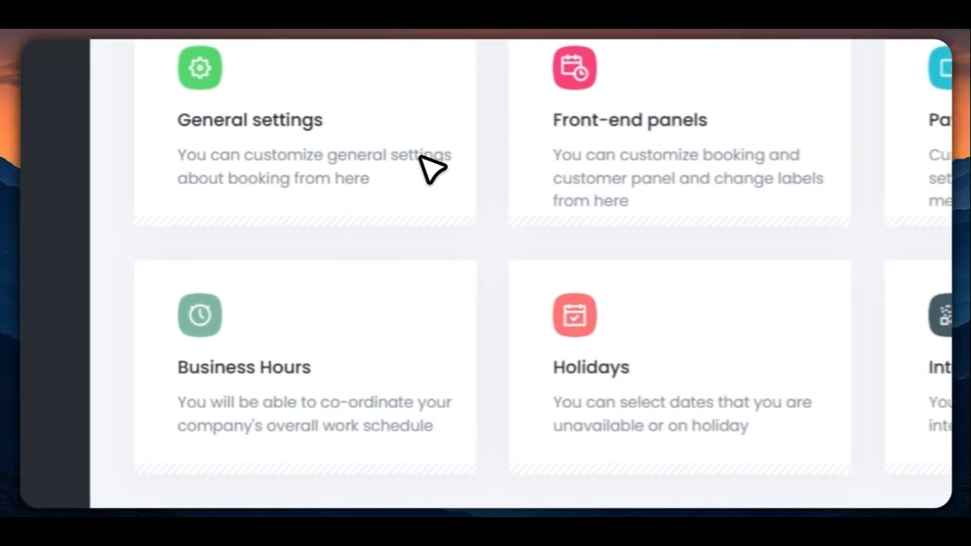
{"action": "left_click", "coordinate": [433, 164]}
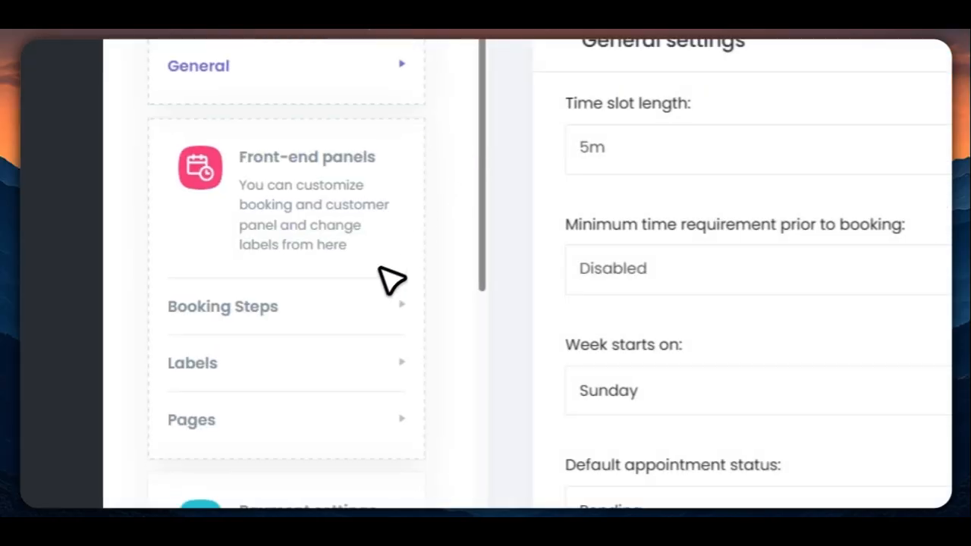
{"action": "scroll", "coordinate": [356, 333], "scroll_direction": "down", "scroll_amount": 3}
{"action": "scroll", "coordinate": [345, 362], "scroll_direction": "down", "scroll_amount": 5}
{"action": "left_click", "coordinate": [262, 354]}
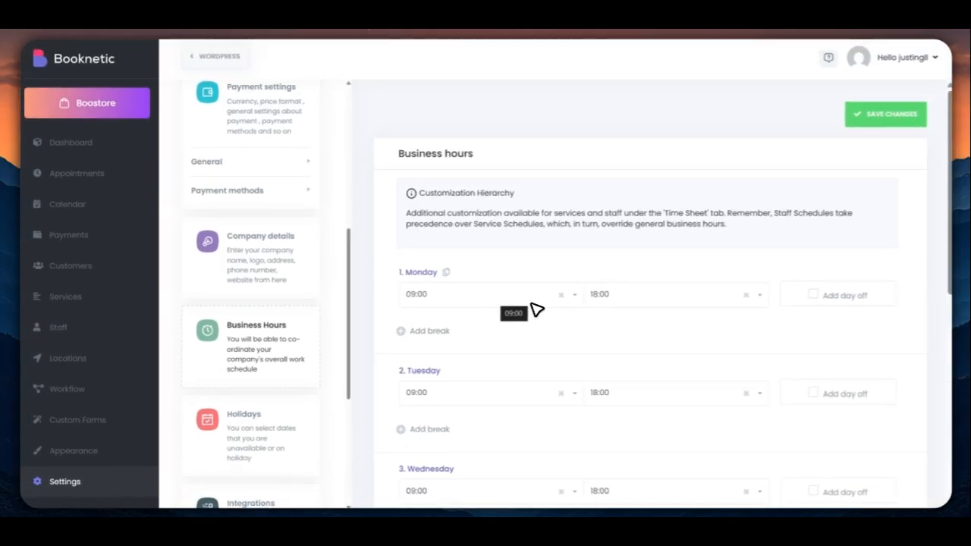
{"action": "scroll", "coordinate": [536, 309], "scroll_direction": "down", "scroll_amount": 4}
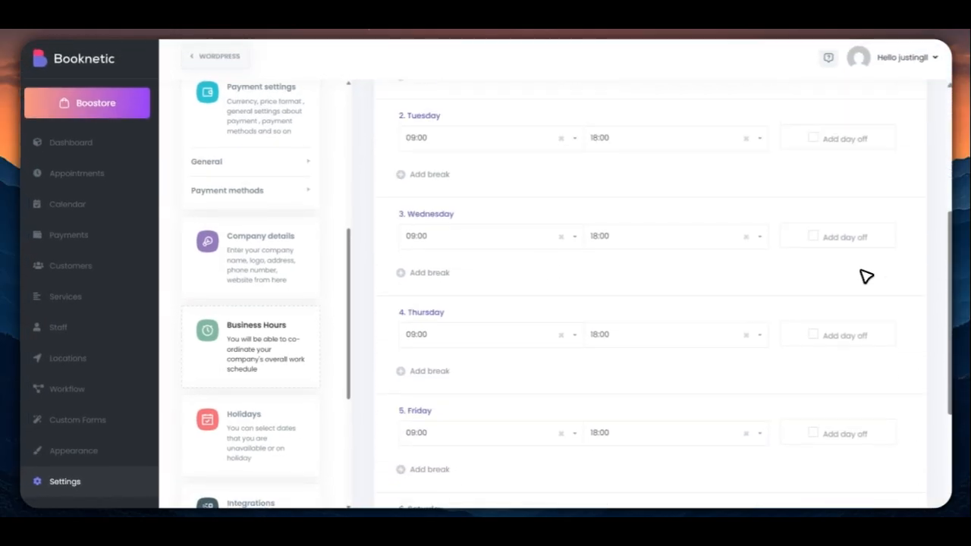
{"action": "scroll", "coordinate": [866, 276], "scroll_direction": "down", "scroll_amount": 3}
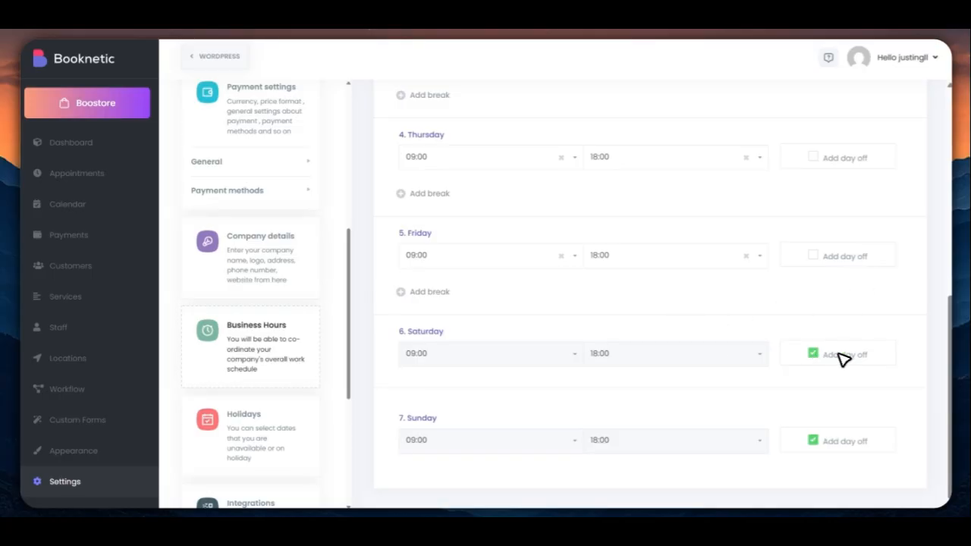
Step: Look through the Company details, the general Payment settings and the Payment methods
{"action": "scroll", "coordinate": [845, 360], "scroll_direction": "up", "scroll_amount": 7}
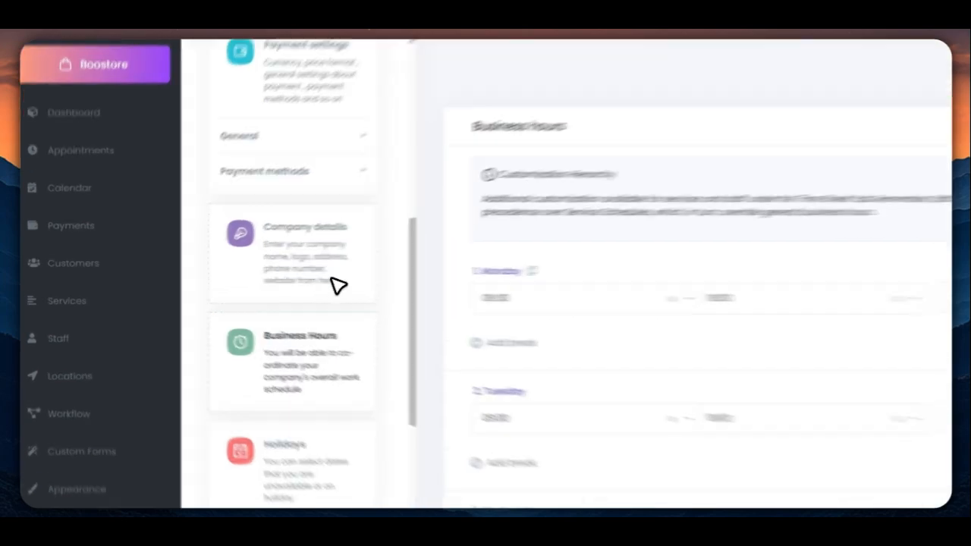
{"action": "left_click", "coordinate": [270, 263]}
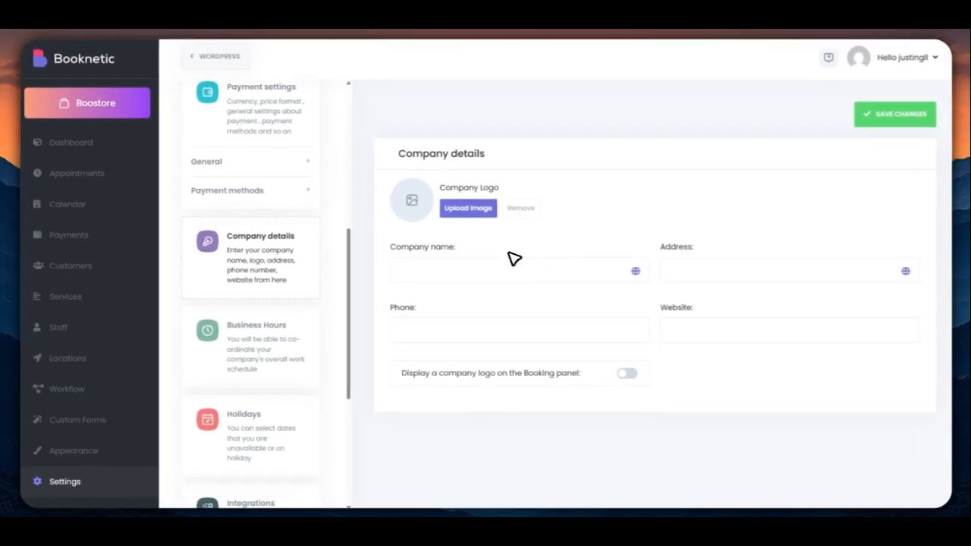
{"action": "scroll", "coordinate": [319, 277], "scroll_direction": "up", "scroll_amount": 5}
{"action": "left_click", "coordinate": [290, 288]}
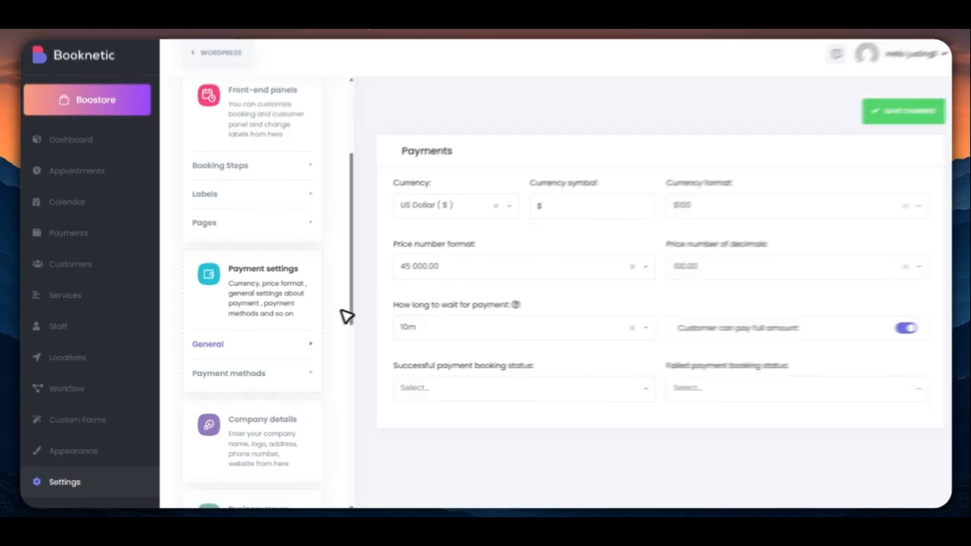
{"action": "left_click", "coordinate": [242, 374]}
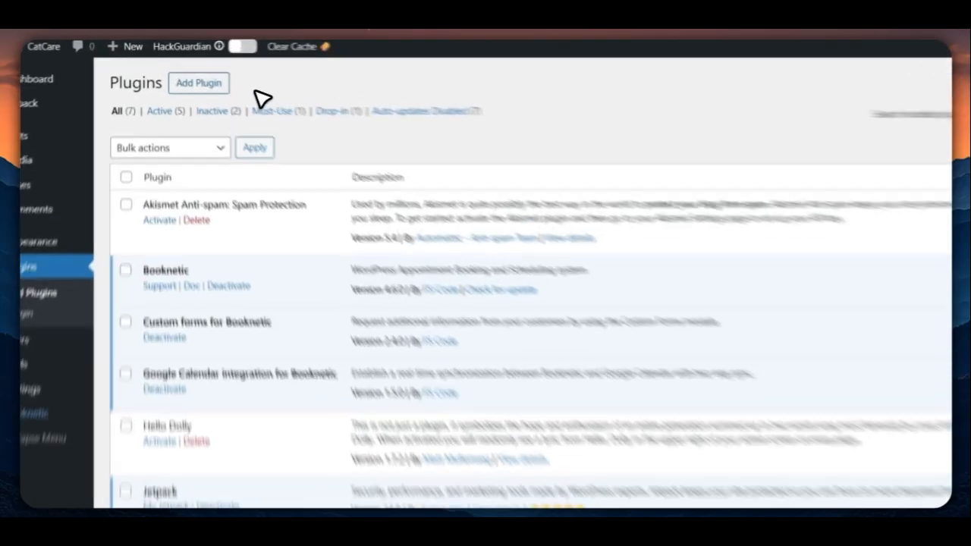
Step: Check the WordPress plugin upload form used for installing add-ons, and return to the Booknetic dashboard
{"action": "left_click", "coordinate": [193, 72]}
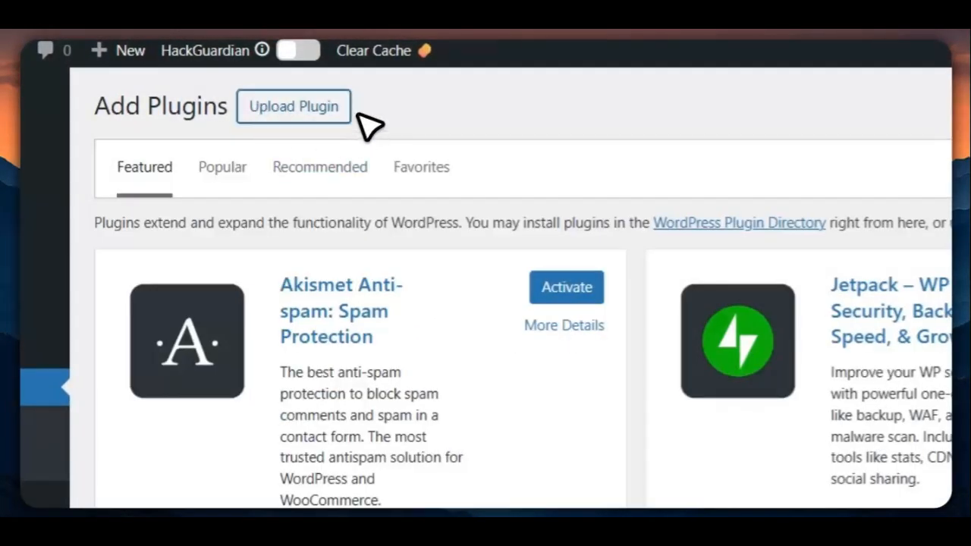
{"action": "left_click", "coordinate": [326, 105]}
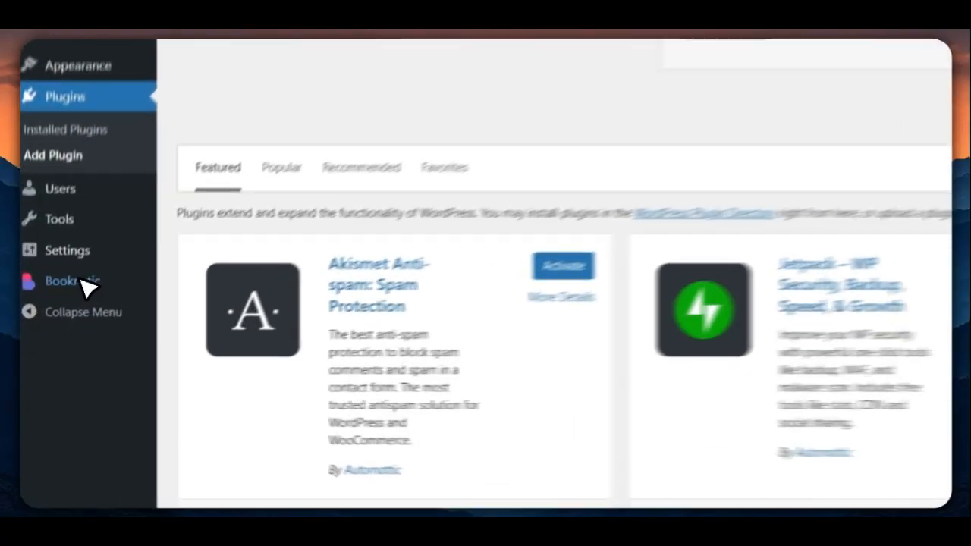
{"action": "left_click", "coordinate": [53, 326]}
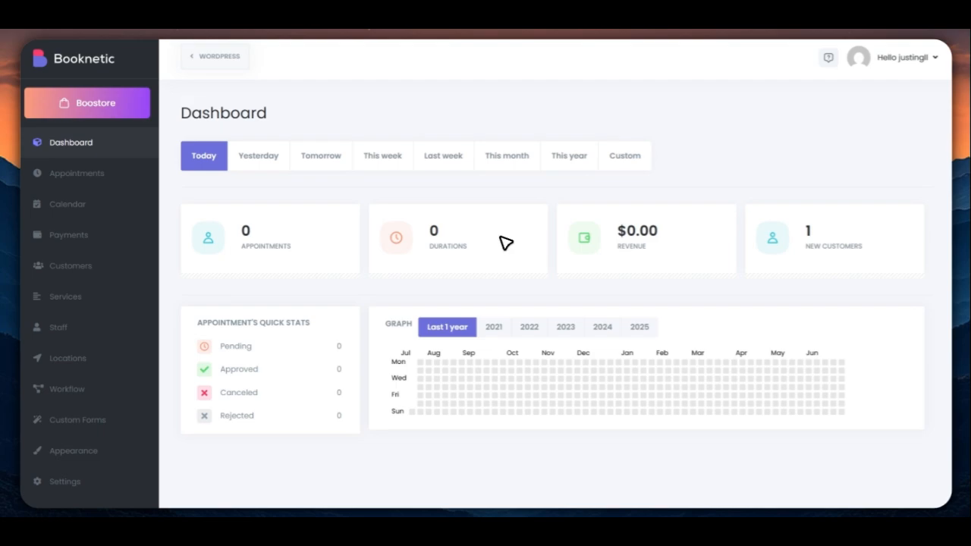
Step: Return to WordPress, open the Booking page for editing and dismiss the autosave notice
{"action": "left_click", "coordinate": [229, 60]}
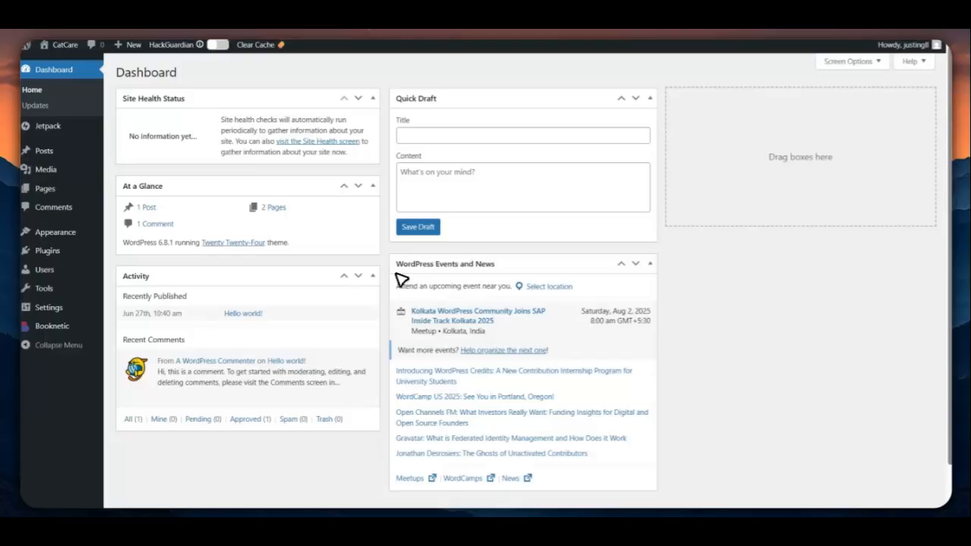
{"action": "left_click", "coordinate": [53, 188]}
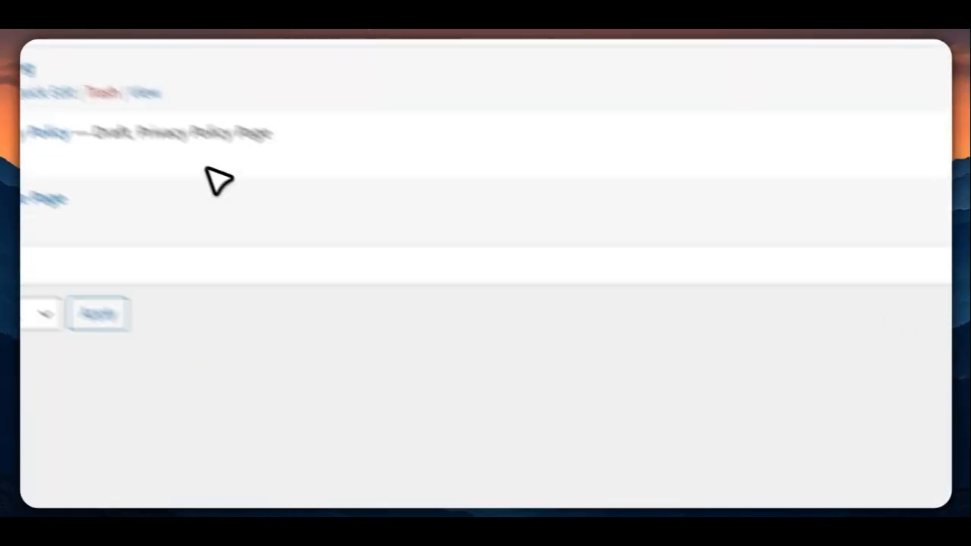
{"action": "left_click", "coordinate": [245, 217]}
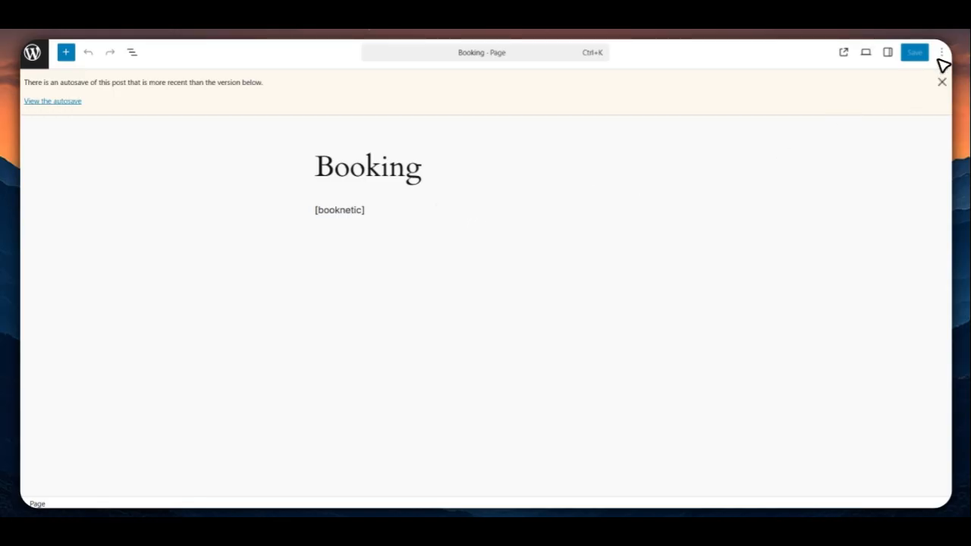
{"action": "left_click", "coordinate": [942, 81]}
Step: Remove the existing [booknetic] block from the Booking page, leaving an empty paragraph
{"action": "left_click", "coordinate": [351, 162]}
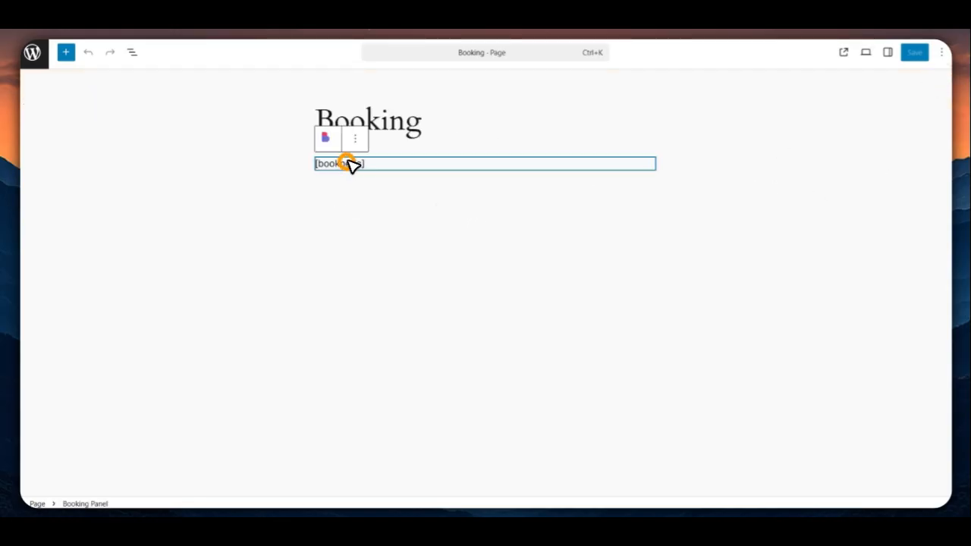
{"action": "left_click", "coordinate": [377, 229]}
{"action": "left_click", "coordinate": [434, 195]}
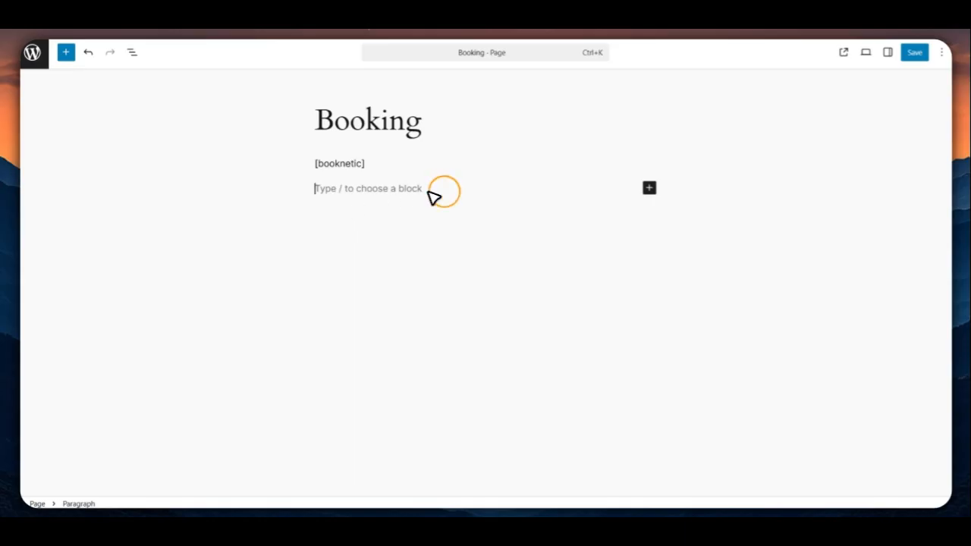
{"action": "left_click", "coordinate": [401, 169]}
{"action": "key", "text": "BackSpace"}
{"action": "left_click", "coordinate": [391, 168]}
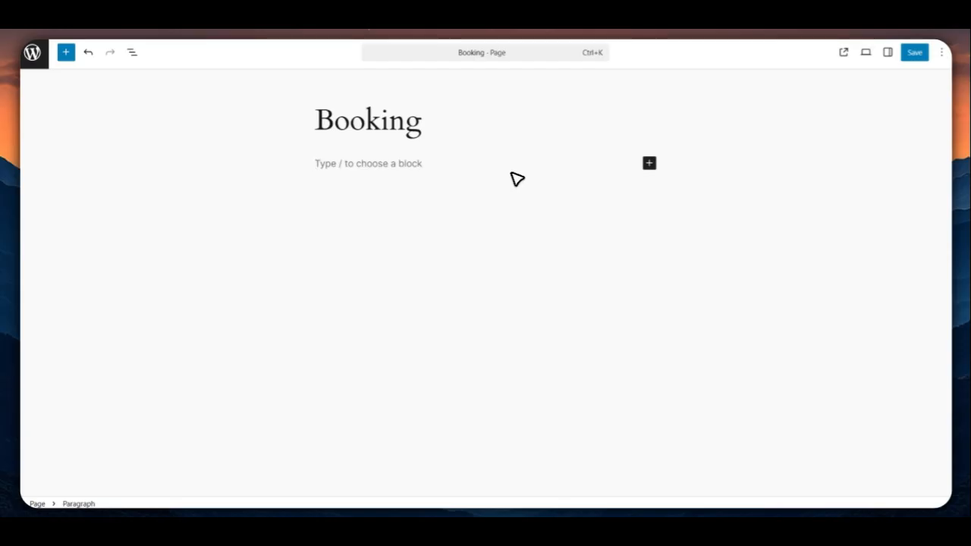
Step: Search the block library for "book", insert the Booking Panel block below the page title and close the library
{"action": "left_click", "coordinate": [648, 162]}
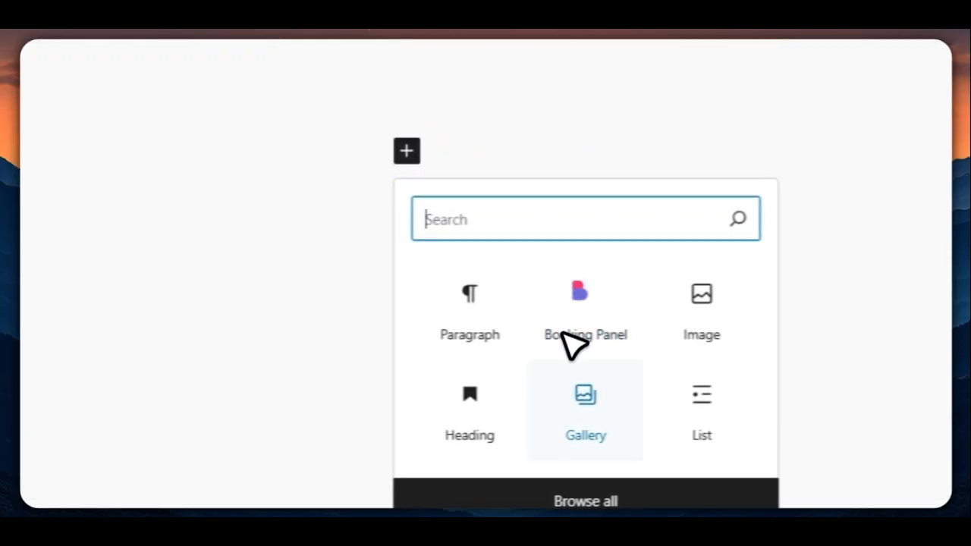
{"action": "left_click", "coordinate": [585, 500]}
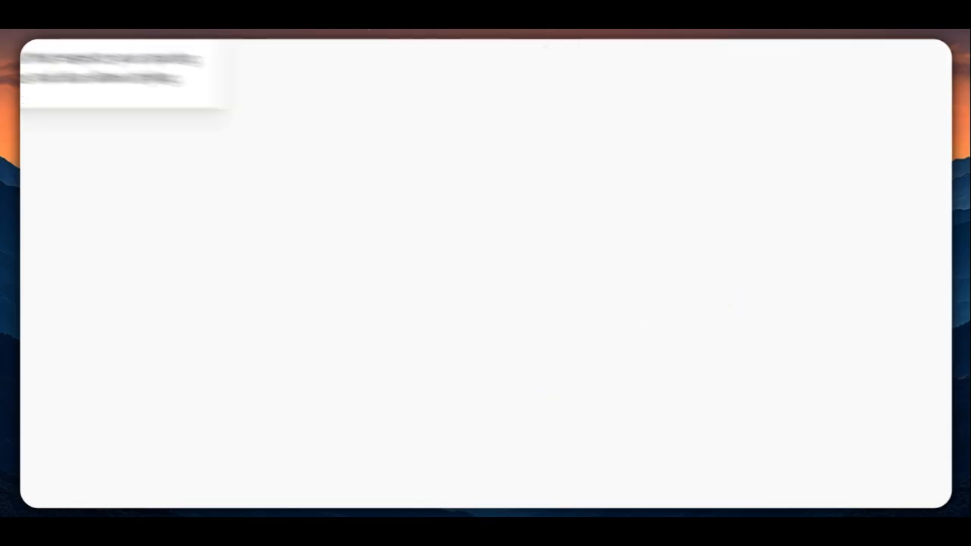
{"action": "scroll", "coordinate": [190, 296], "scroll_direction": "down", "scroll_amount": 5}
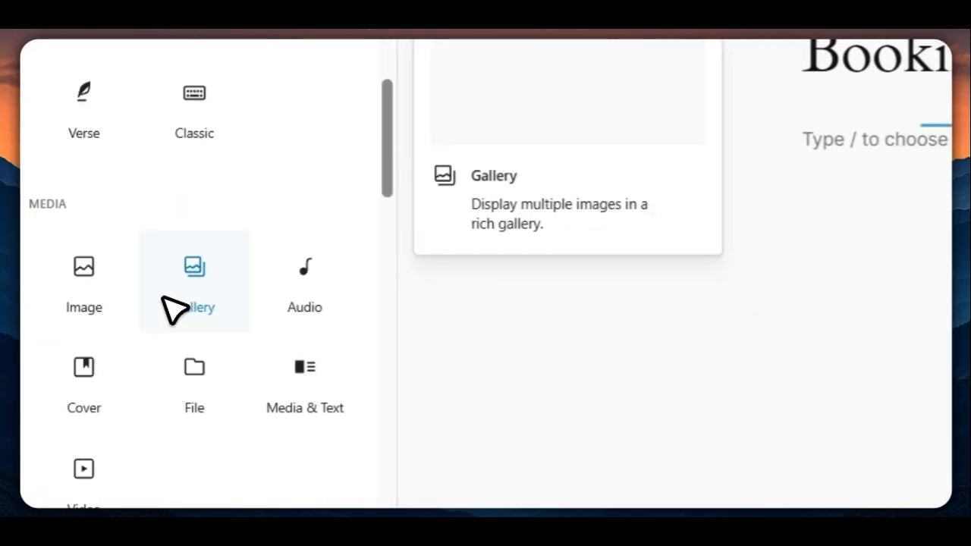
{"action": "scroll", "coordinate": [182, 227], "scroll_direction": "up", "scroll_amount": 5}
{"action": "left_click", "coordinate": [184, 166]}
{"action": "type", "text": "boo"}
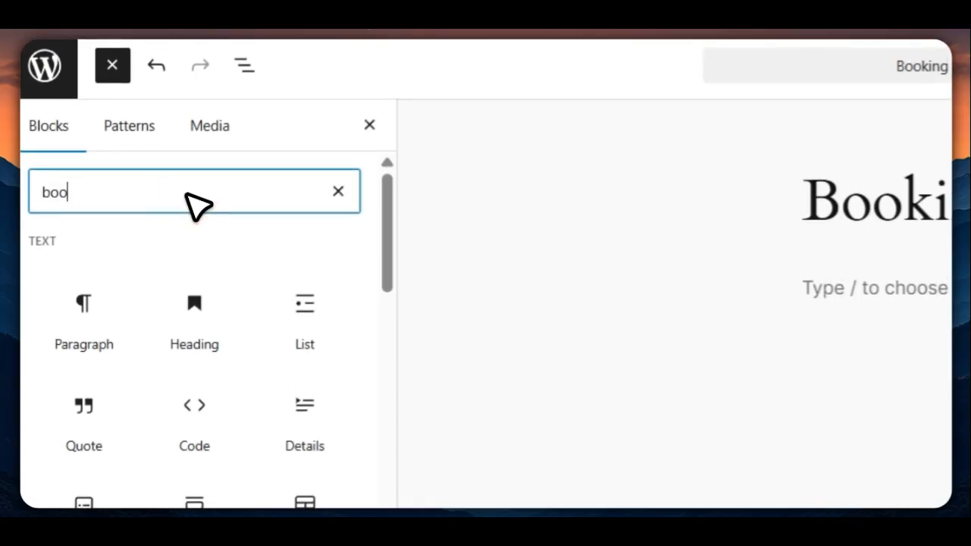
{"action": "type", "text": "k"}
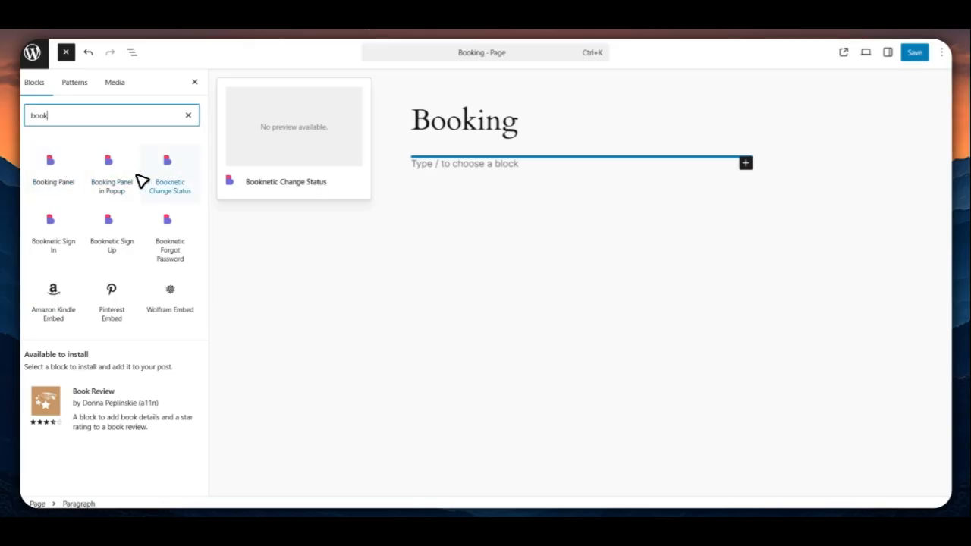
{"action": "left_click", "coordinate": [60, 173]}
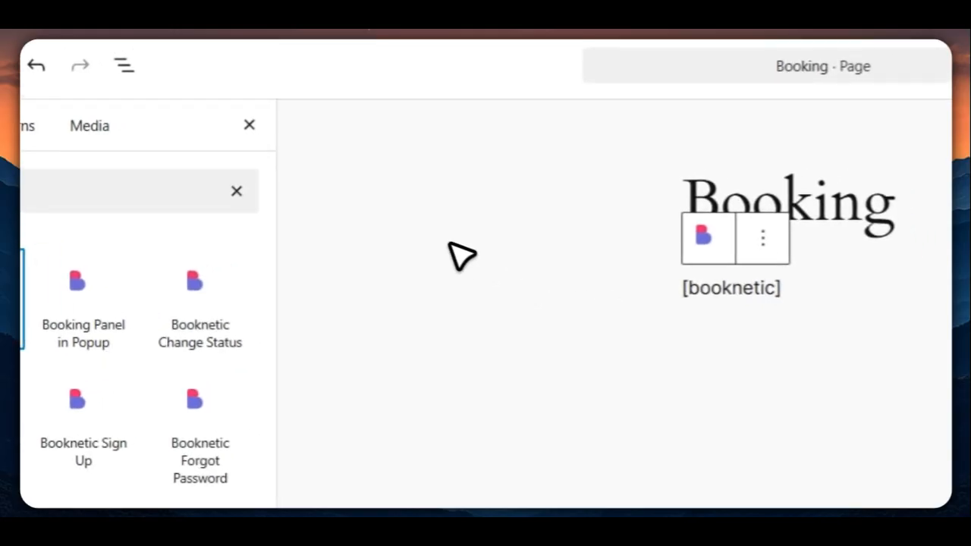
{"action": "left_click", "coordinate": [271, 119]}
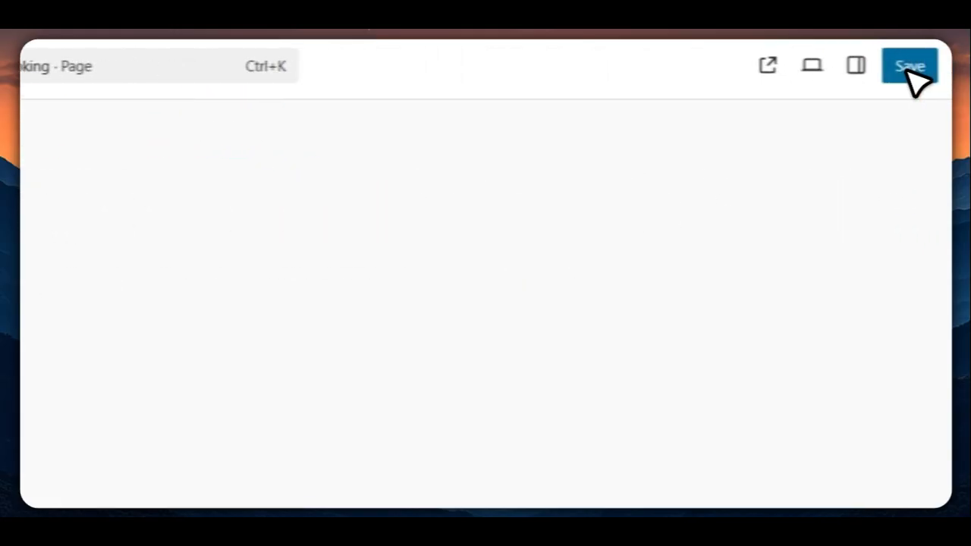
Step: Save the Booking page and open the published page in a new browser tab
{"action": "left_click", "coordinate": [872, 68]}
{"action": "right_click", "coordinate": [221, 462]}
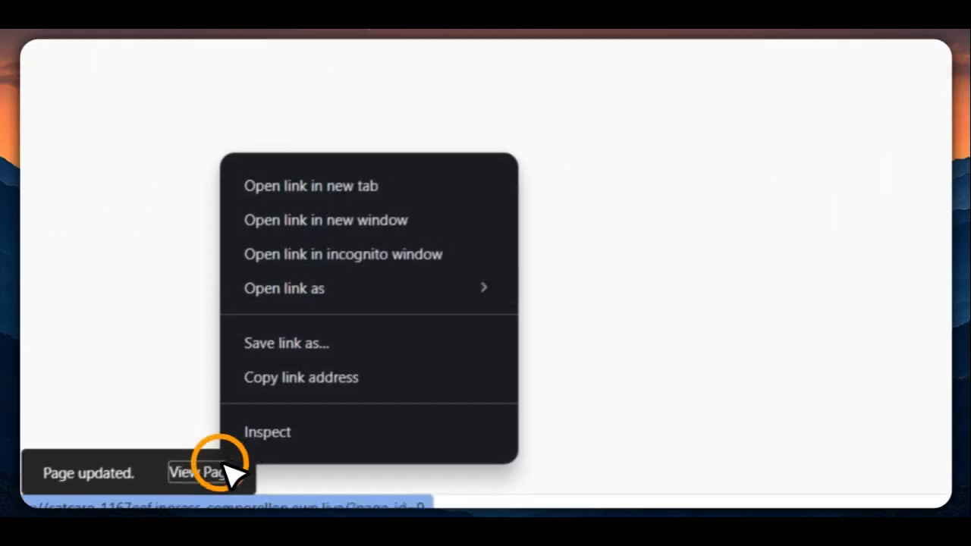
{"action": "left_click", "coordinate": [391, 174]}
{"action": "right_click", "coordinate": [228, 458]}
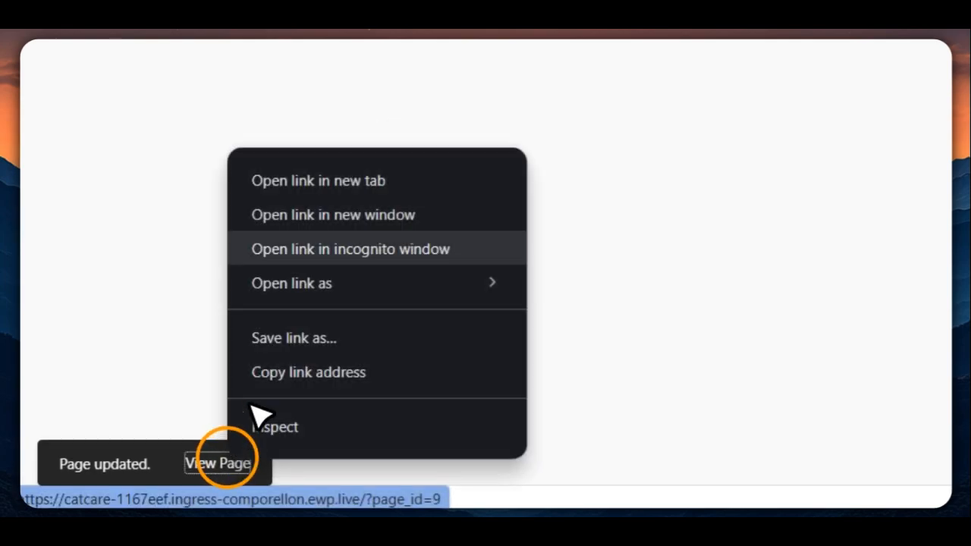
{"action": "left_click", "coordinate": [325, 182]}
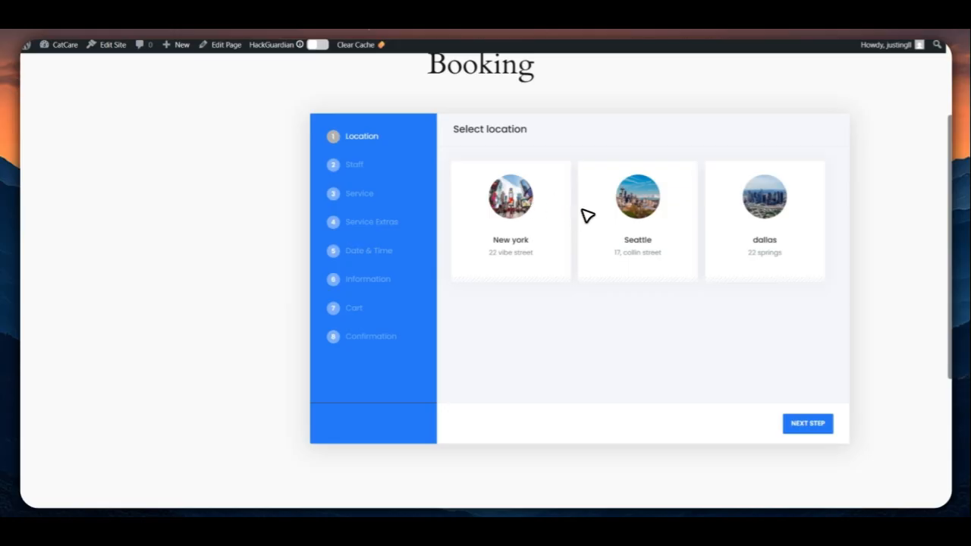
Step: Begin a test booking with the Seattle location and the staff member offered there
{"action": "scroll", "coordinate": [845, 215], "scroll_direction": "down", "scroll_amount": 1}
{"action": "scroll", "coordinate": [879, 224], "scroll_direction": "up", "scroll_amount": 1}
{"action": "left_click", "coordinate": [764, 237]}
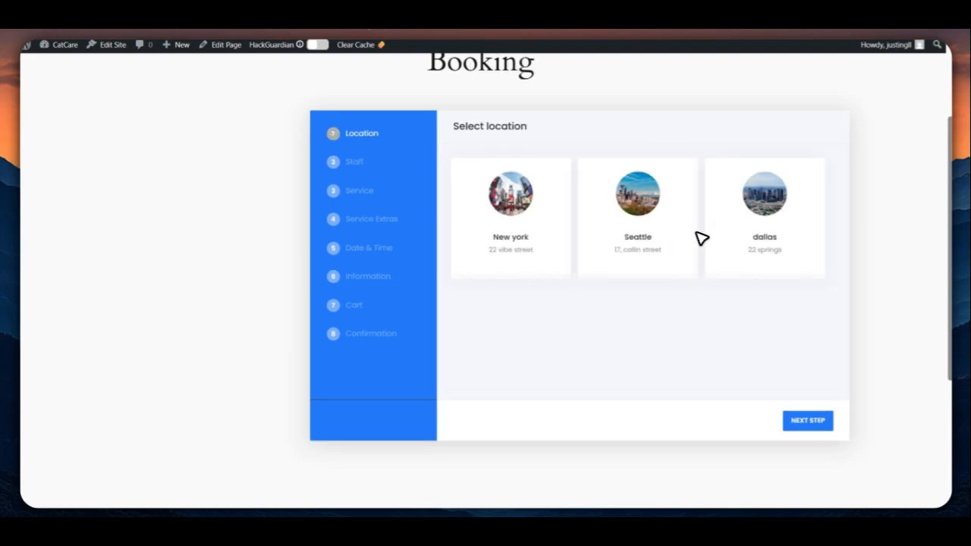
{"action": "left_click", "coordinate": [626, 238]}
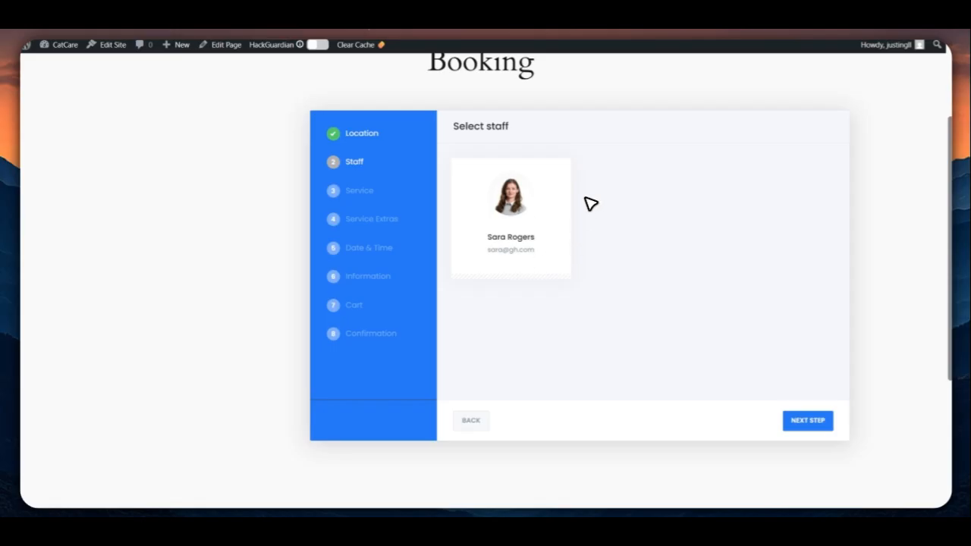
{"action": "left_click", "coordinate": [520, 224]}
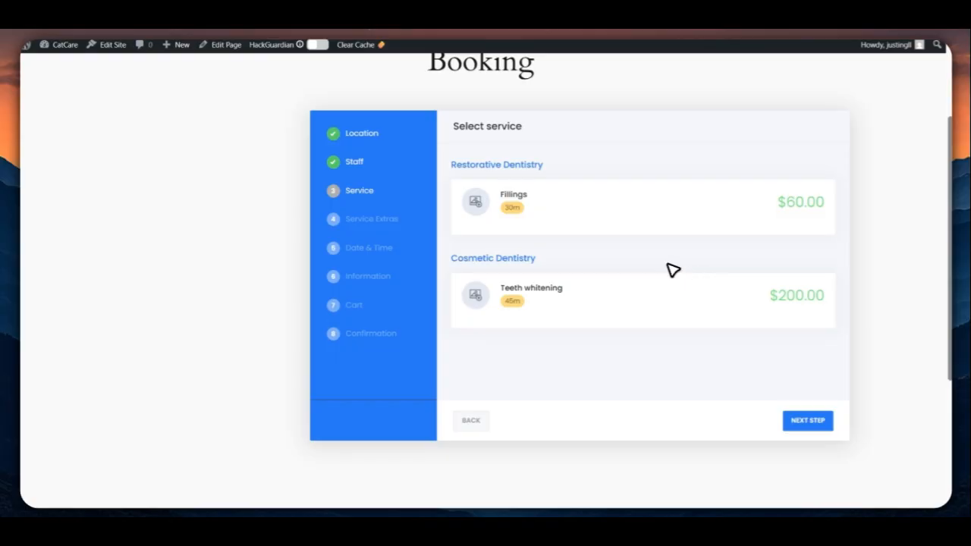
Step: Choose the Teeth whitening service and the 12:10–12:55 slot on 15 July 2025
{"action": "left_click", "coordinate": [634, 304]}
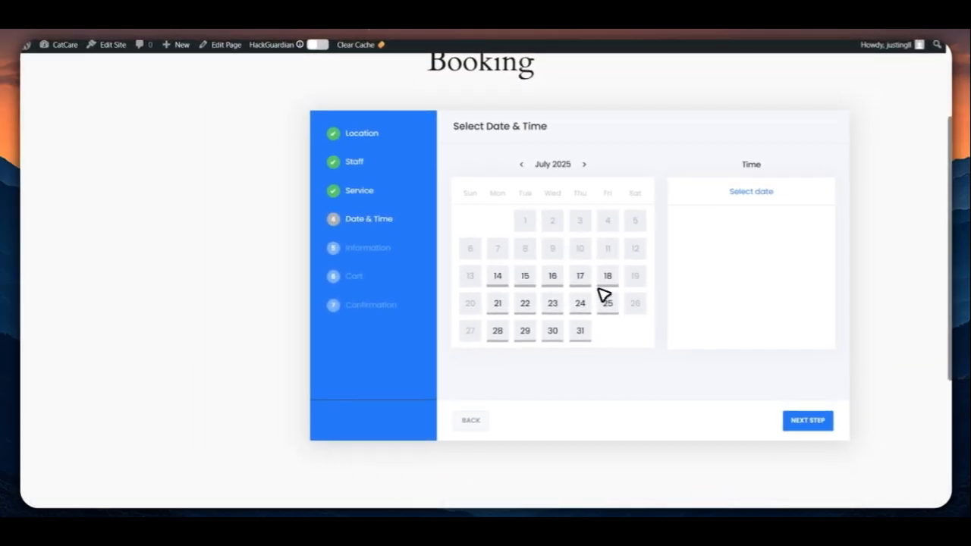
{"action": "left_click", "coordinate": [525, 277]}
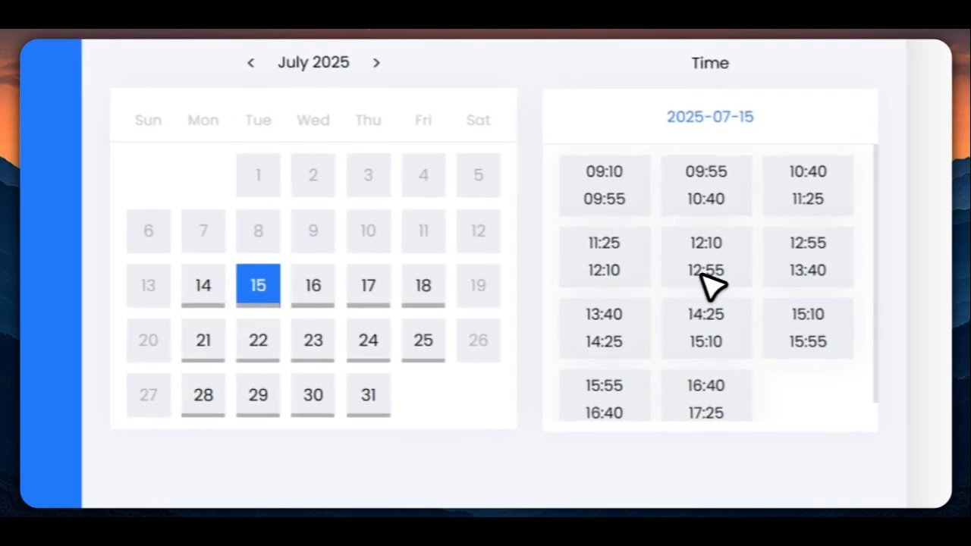
{"action": "left_click", "coordinate": [679, 254]}
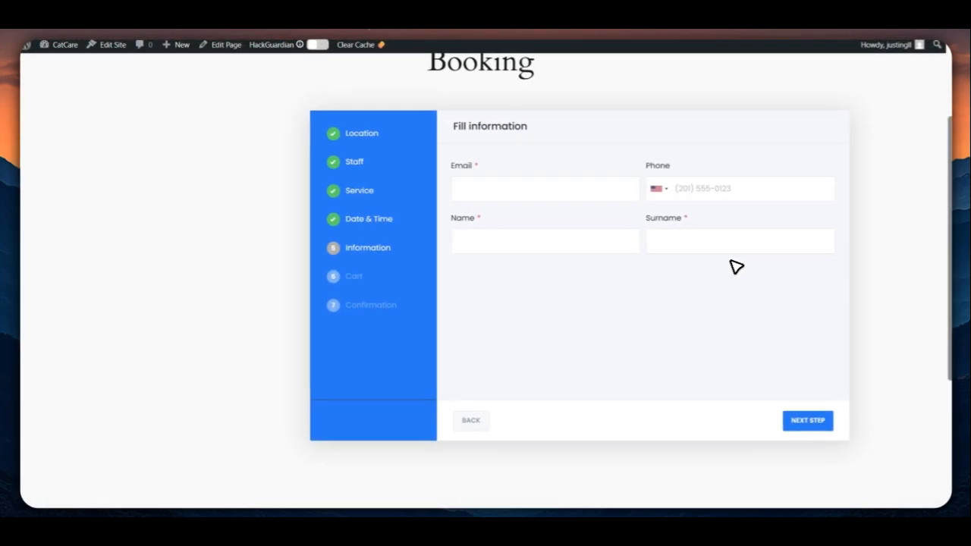
Step: Fill in the customer's e-mail, name and surname from a saved autofill entry and continue to the cart
{"action": "left_click", "coordinate": [510, 191]}
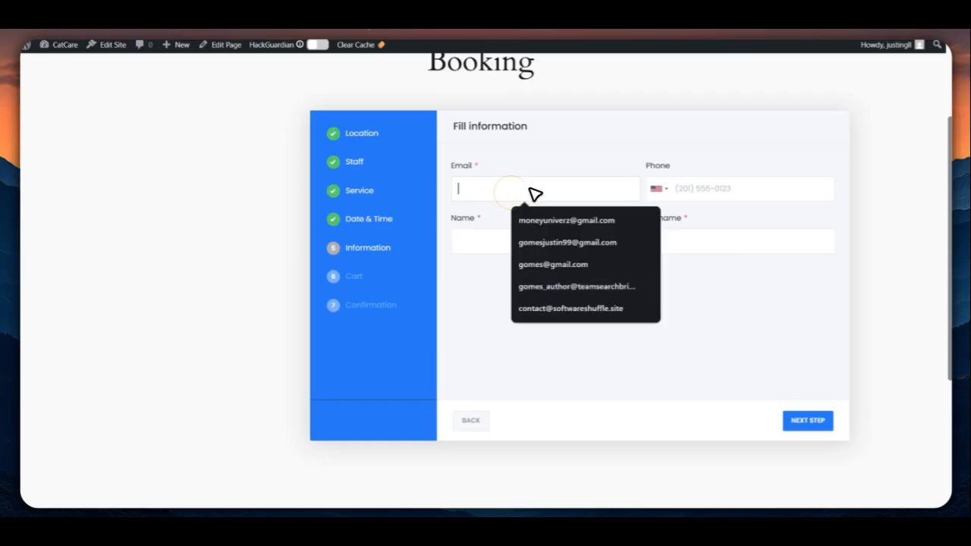
{"action": "left_click", "coordinate": [576, 286]}
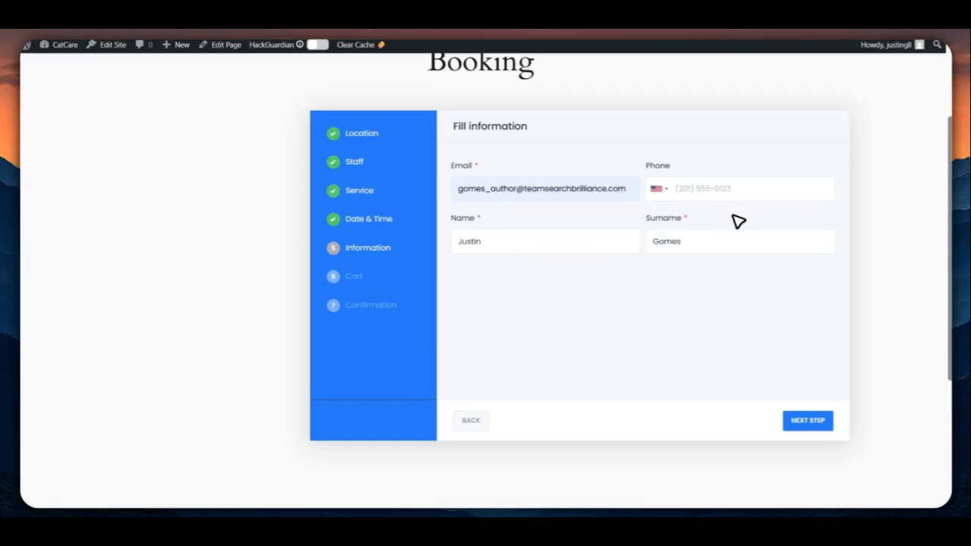
{"action": "left_click", "coordinate": [808, 420]}
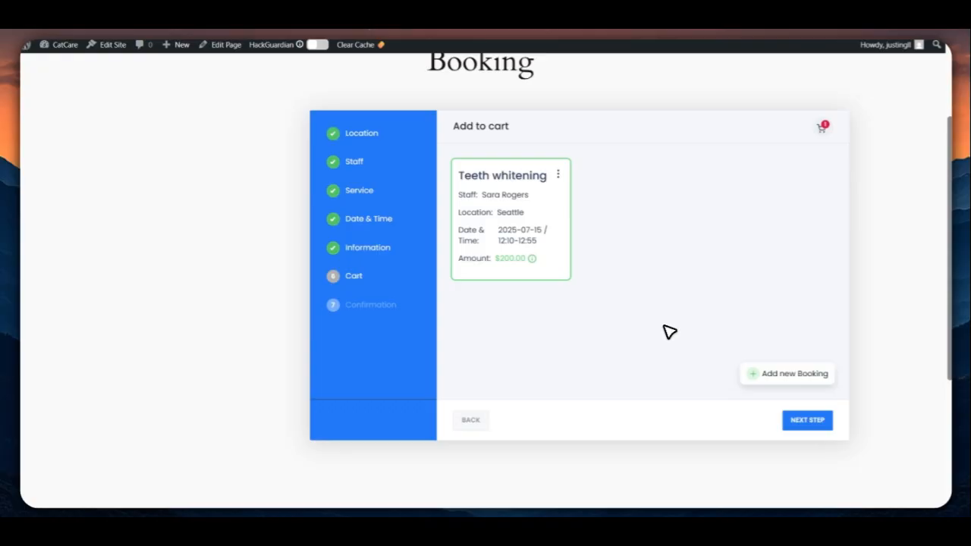
Step: Proceed from the cart, confirm the booking with Local payment and finish it
{"action": "left_click", "coordinate": [797, 420]}
{"action": "left_click", "coordinate": [801, 419]}
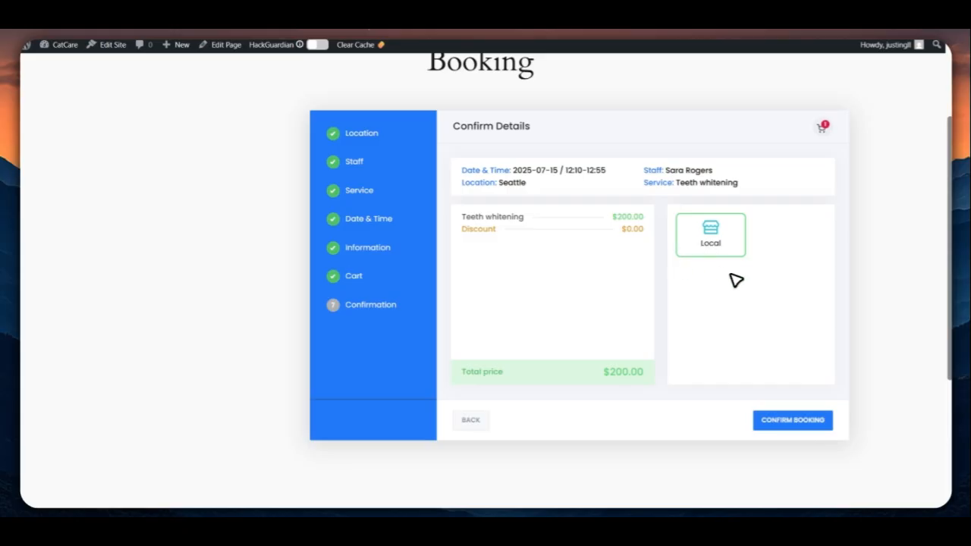
{"action": "left_click", "coordinate": [789, 422]}
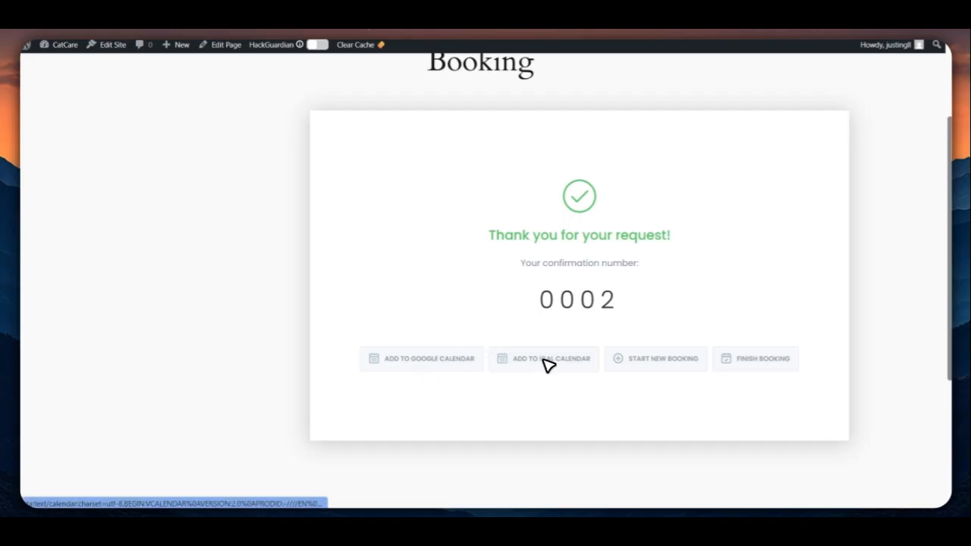
{"action": "left_click", "coordinate": [787, 364]}
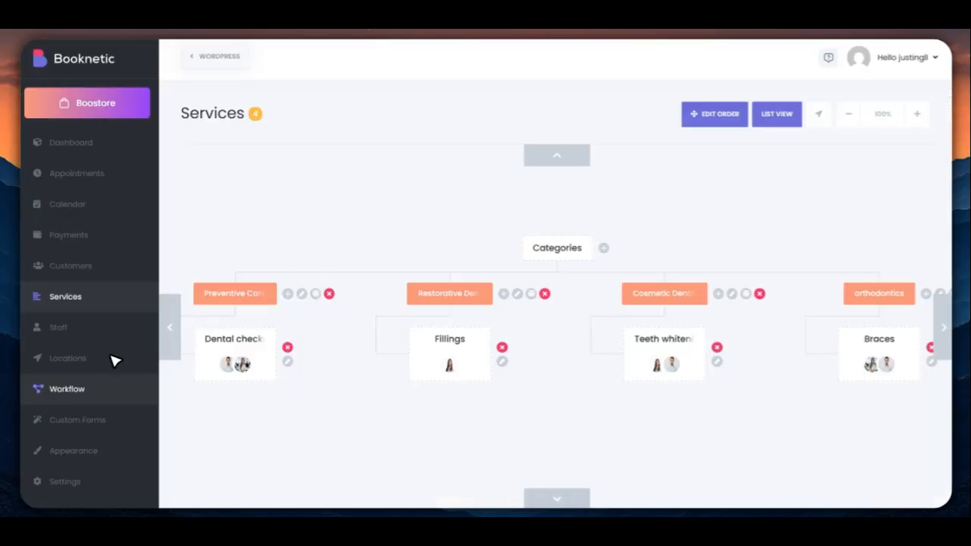
{"action": "left_click", "coordinate": [59, 382]}
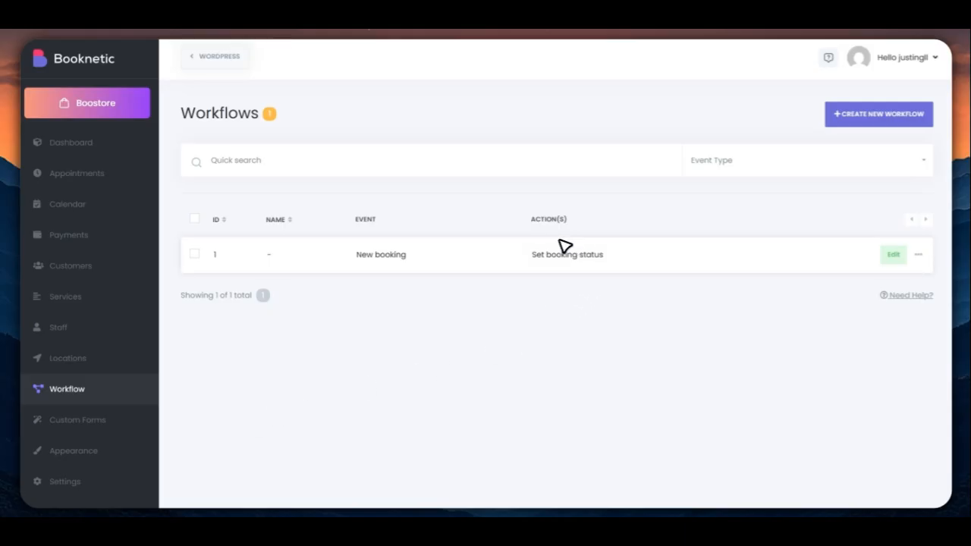
{"action": "left_click", "coordinate": [893, 113]}
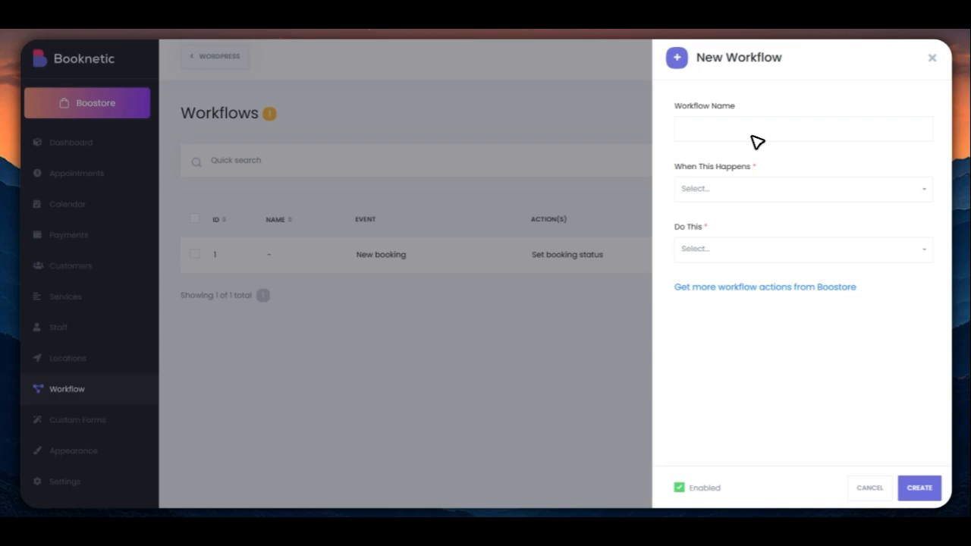
{"action": "left_click", "coordinate": [718, 187]}
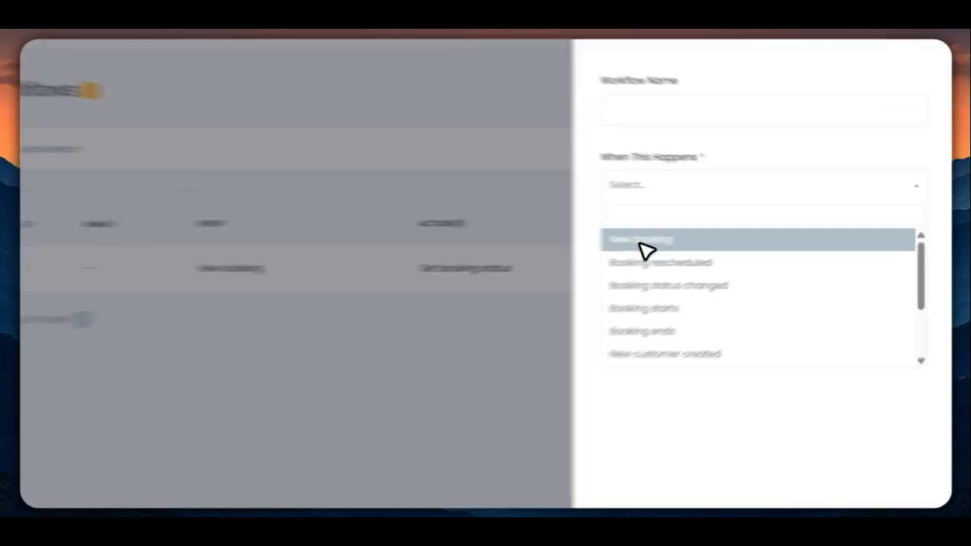
{"action": "left_click", "coordinate": [641, 241]}
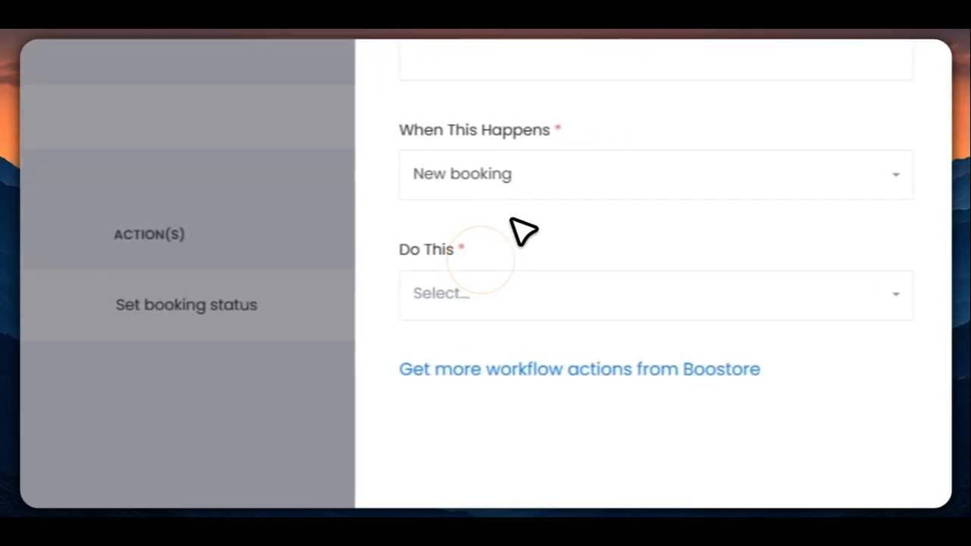
{"action": "left_click", "coordinate": [509, 295]}
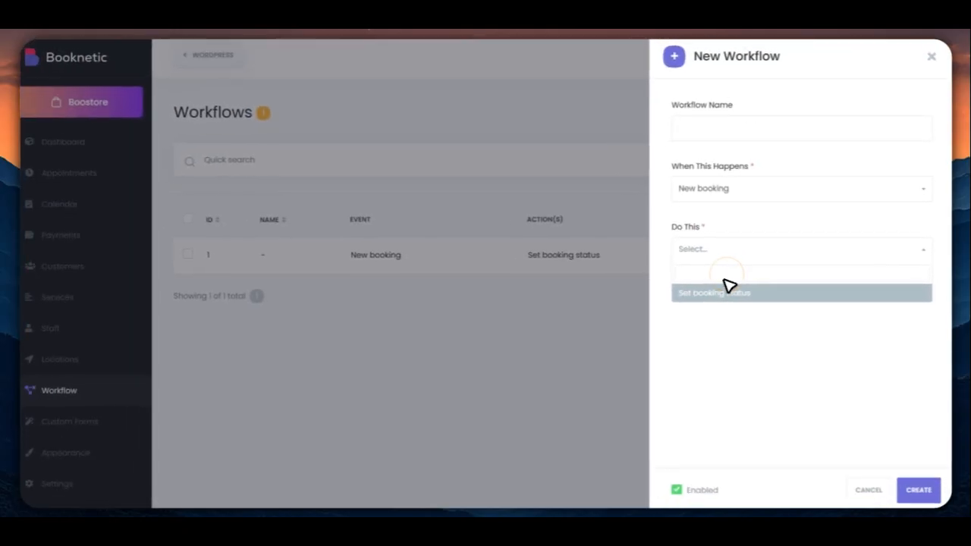
{"action": "left_click", "coordinate": [716, 294]}
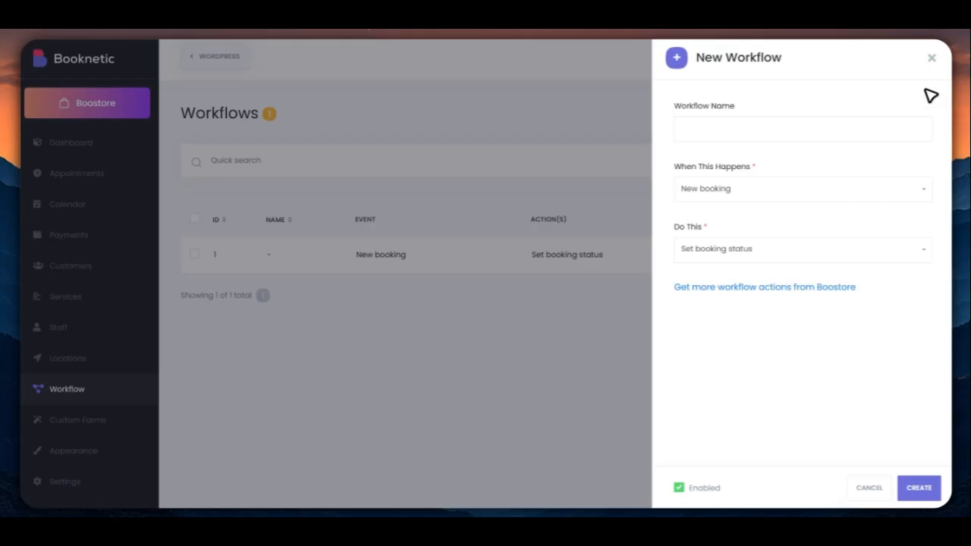
{"action": "left_click", "coordinate": [933, 58]}
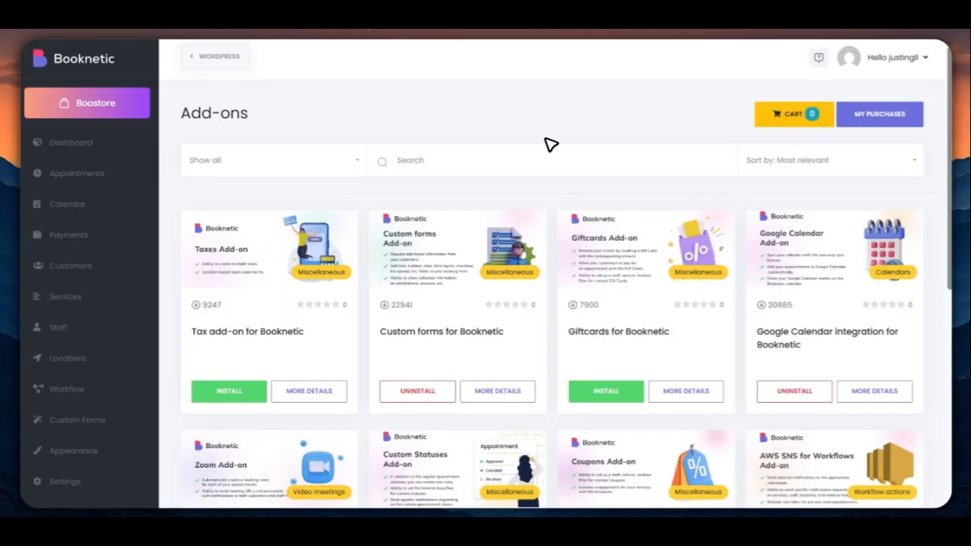
Step: Examine the first two pages of Booknetic add-ons, including the workflow actions, payment gateways, invoices and customer panel
{"action": "scroll", "coordinate": [551, 145], "scroll_direction": "down", "scroll_amount": 1}
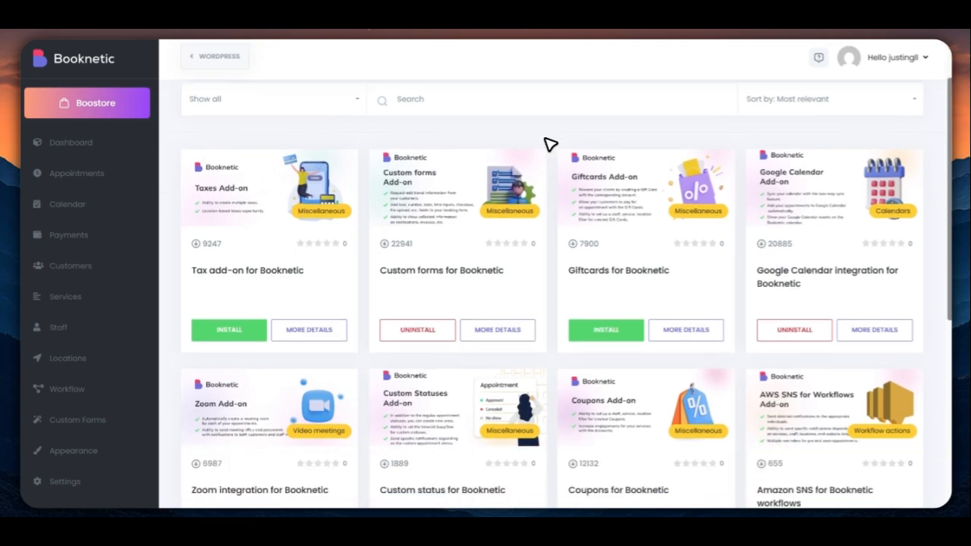
{"action": "scroll", "coordinate": [672, 245], "scroll_direction": "down", "scroll_amount": 3}
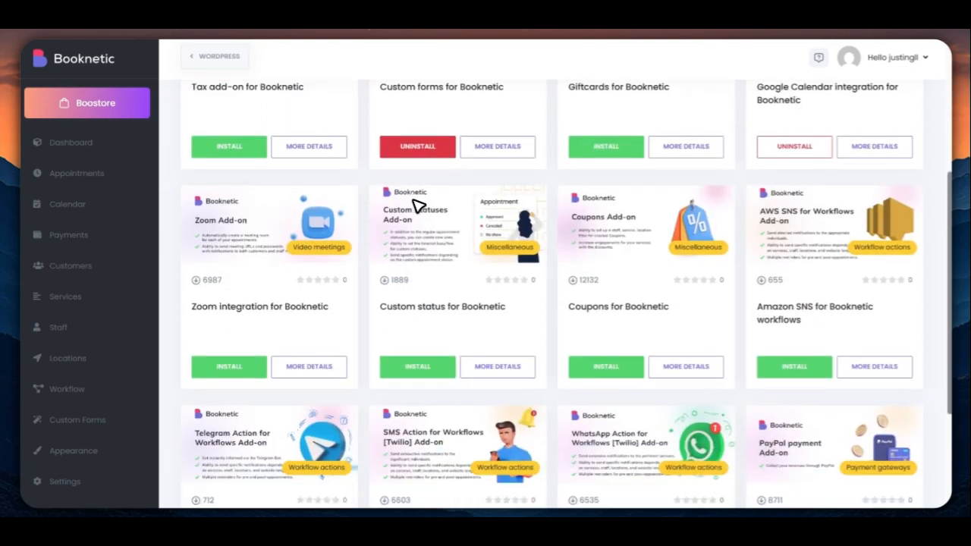
{"action": "scroll", "coordinate": [424, 207], "scroll_direction": "down", "scroll_amount": 1}
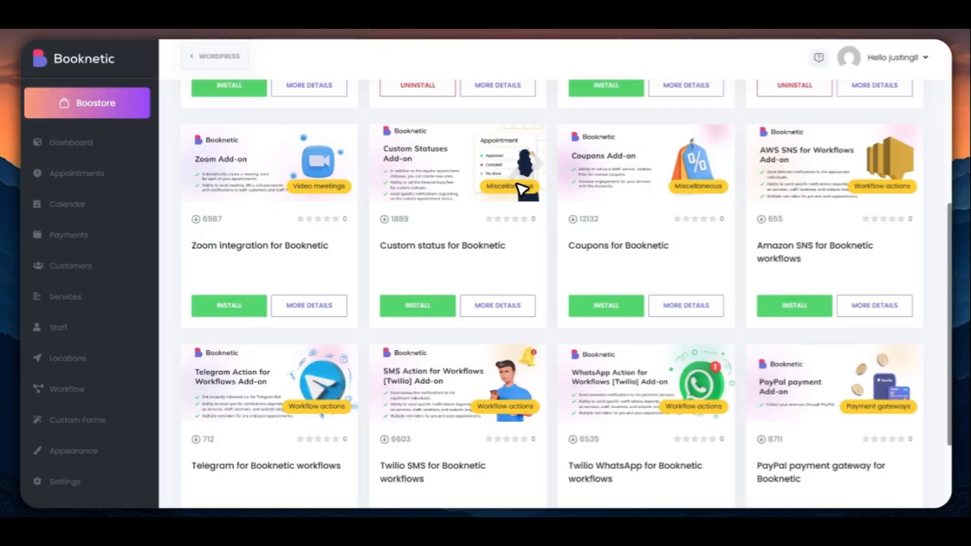
{"action": "scroll", "coordinate": [572, 251], "scroll_direction": "up", "scroll_amount": 5}
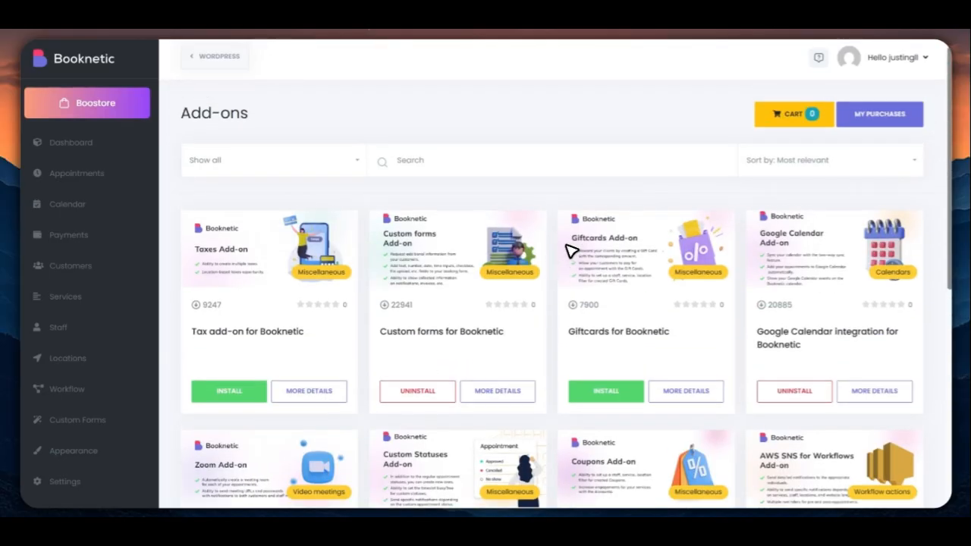
{"action": "scroll", "coordinate": [571, 250], "scroll_direction": "down", "scroll_amount": 1}
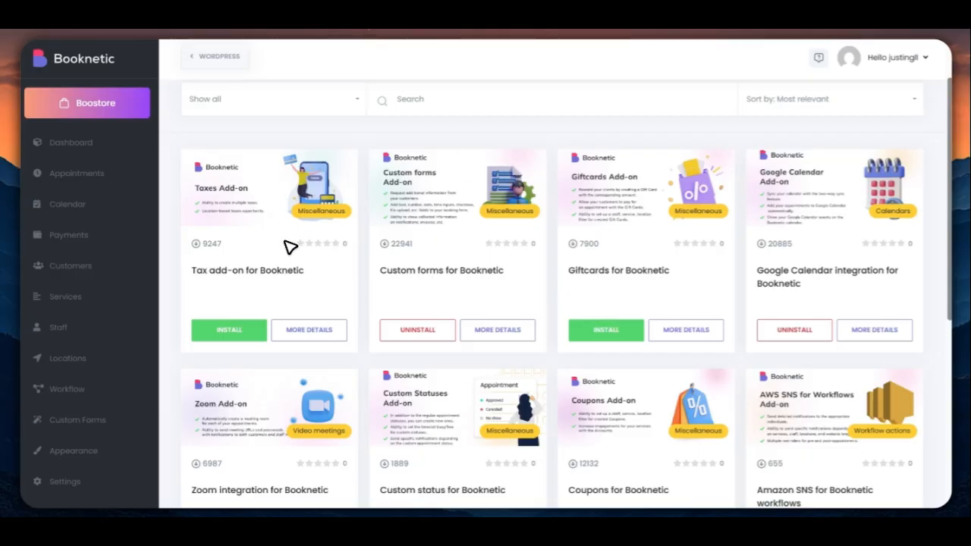
{"action": "scroll", "coordinate": [289, 246], "scroll_direction": "down", "scroll_amount": 4}
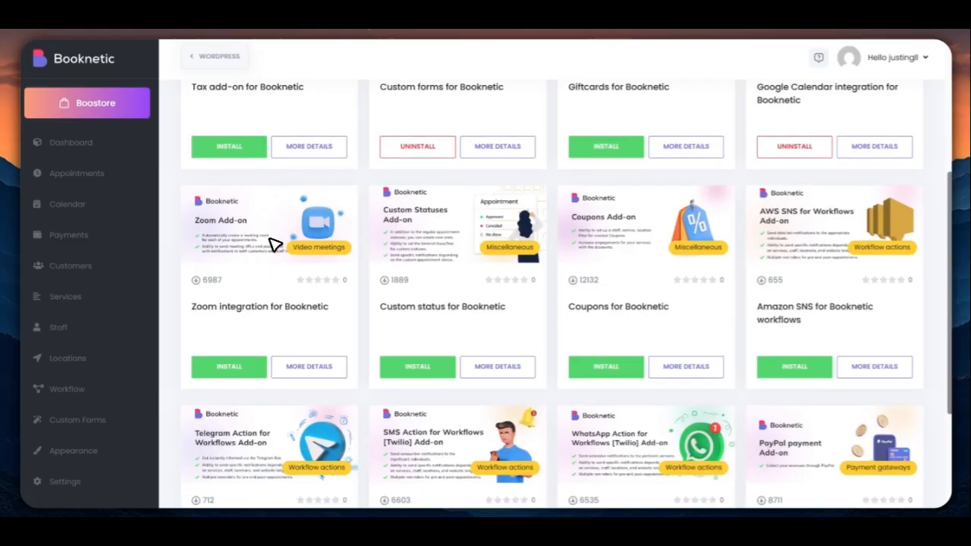
{"action": "scroll", "coordinate": [274, 244], "scroll_direction": "down", "scroll_amount": 4}
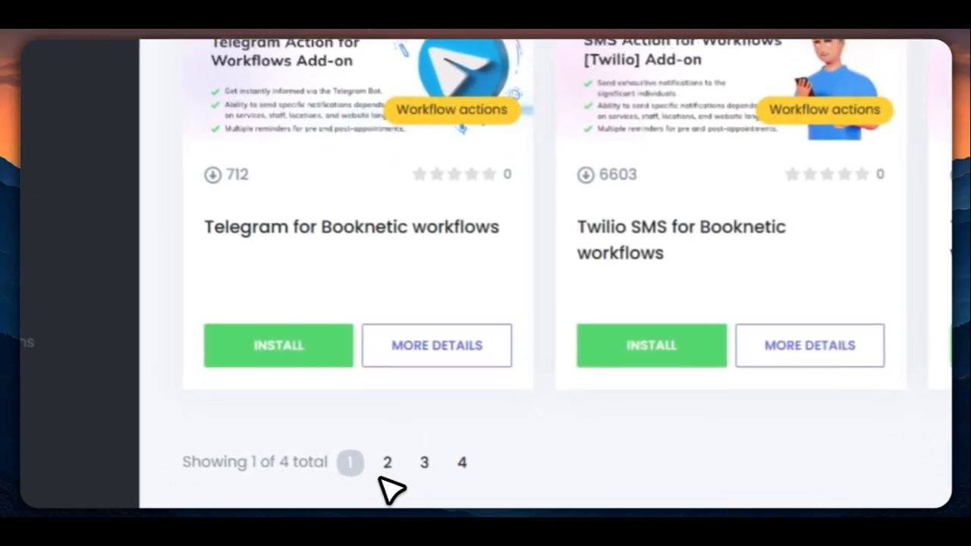
{"action": "left_click", "coordinate": [284, 481]}
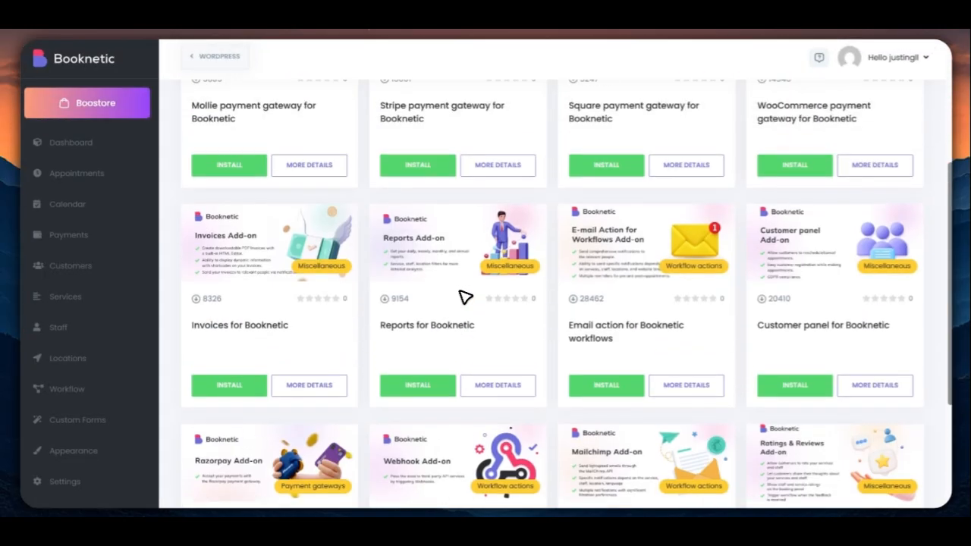
{"action": "scroll", "coordinate": [465, 297], "scroll_direction": "up", "scroll_amount": 3}
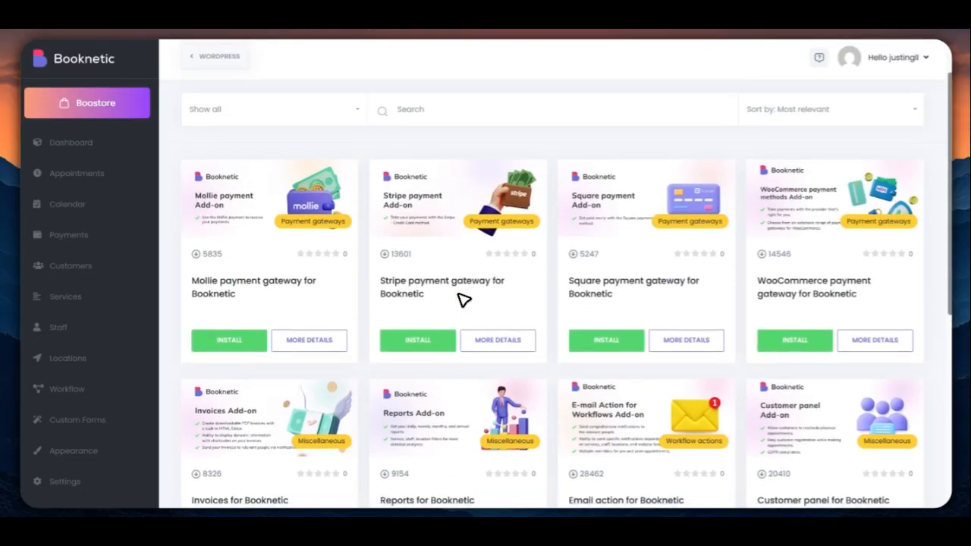
{"action": "scroll", "coordinate": [462, 299], "scroll_direction": "down", "scroll_amount": 5}
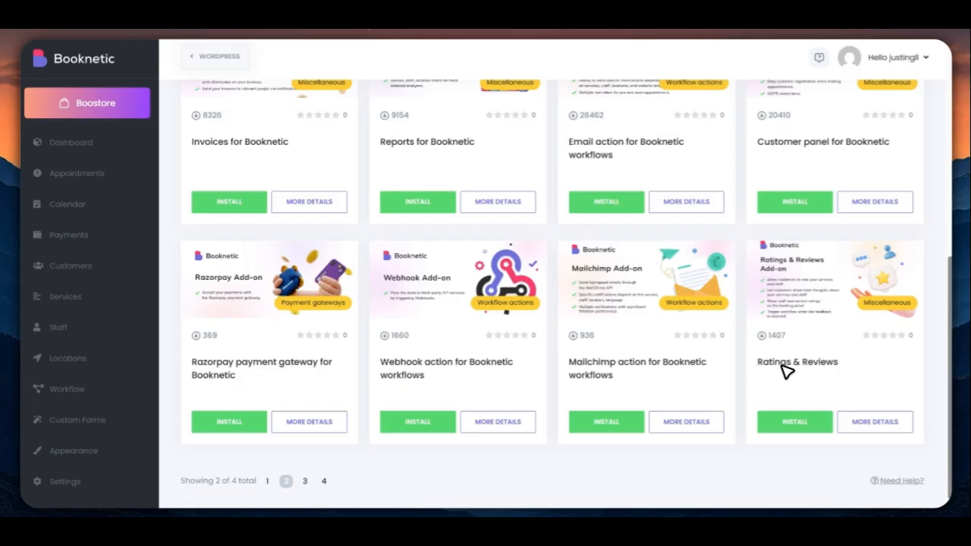
{"action": "scroll", "coordinate": [786, 371], "scroll_direction": "up", "scroll_amount": 5}
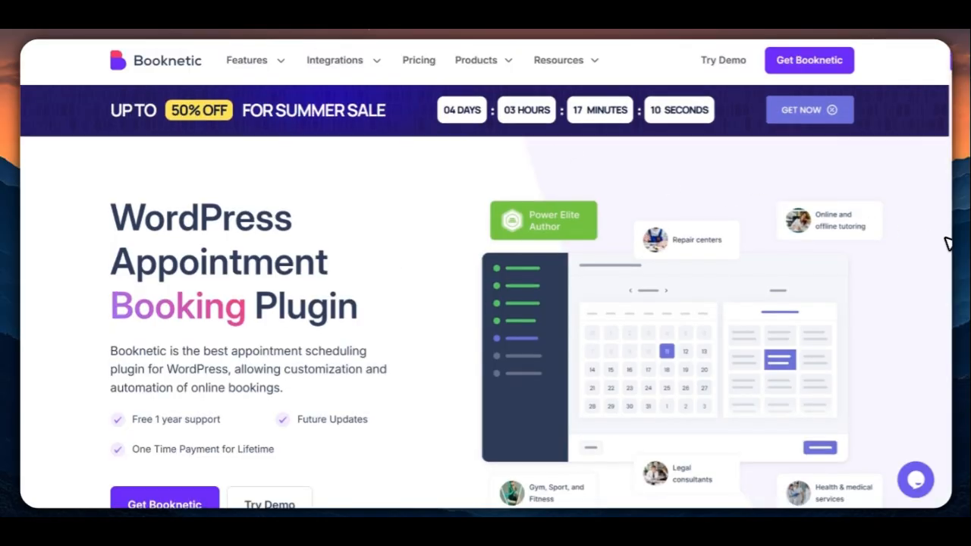
Step: Switch to the Booknetic website and open its live demo
{"action": "scroll", "coordinate": [933, 245], "scroll_direction": "down", "scroll_amount": 2}
{"action": "scroll", "coordinate": [933, 245], "scroll_direction": "up", "scroll_amount": 2}
{"action": "scroll", "coordinate": [934, 246], "scroll_direction": "down", "scroll_amount": 2}
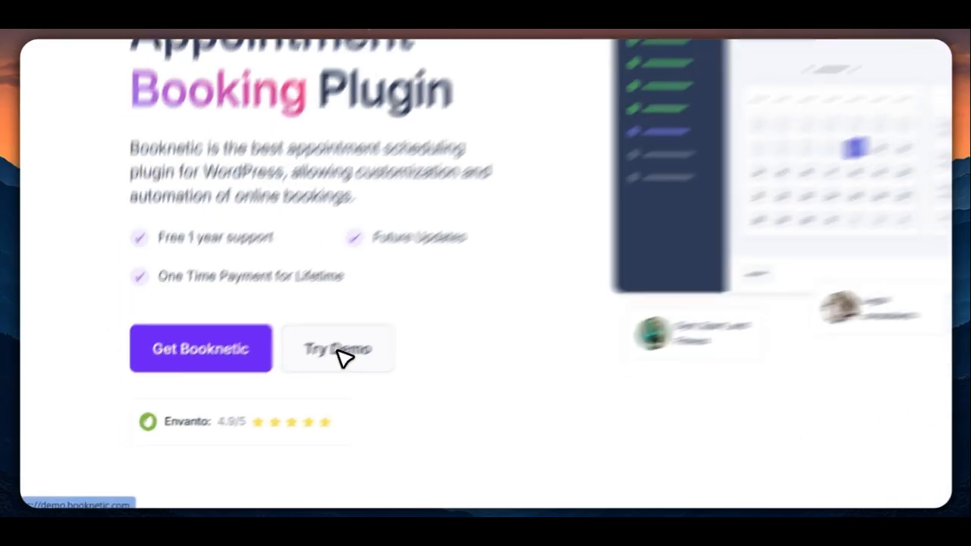
{"action": "left_click", "coordinate": [339, 351]}
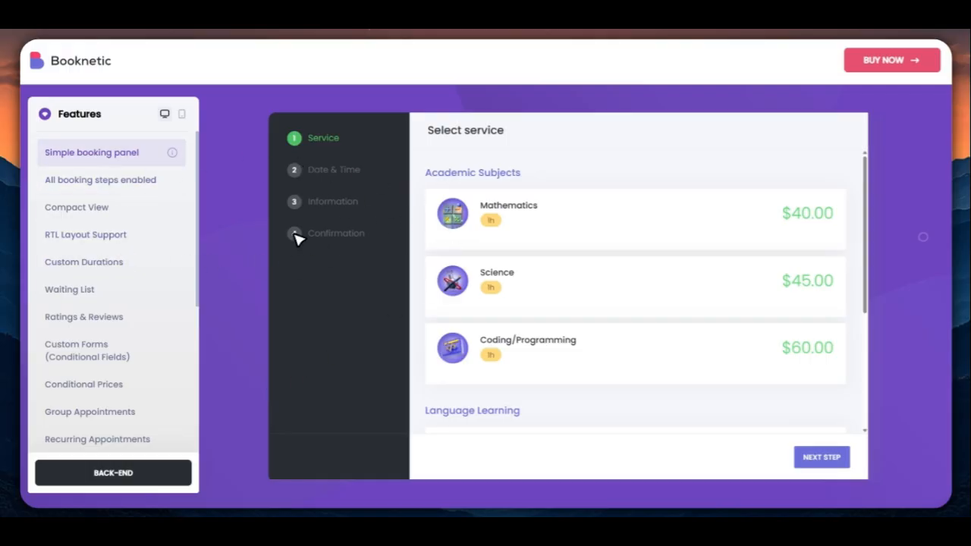
Step: In the demo's simple booking panel, choose Mathematics and the 2:00–3:00 PM slot on 18 July 2025, and select the Compact View feature
{"action": "left_click", "coordinate": [539, 222]}
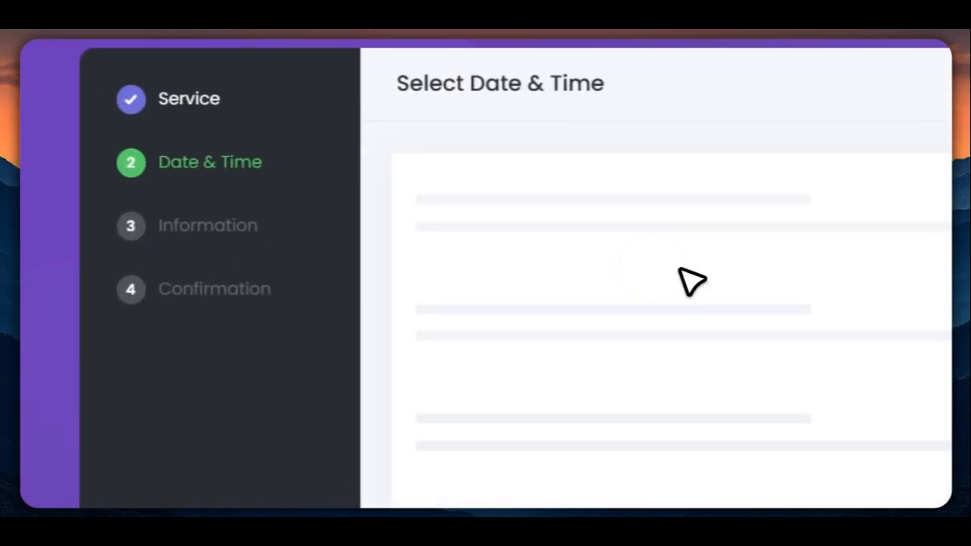
{"action": "left_click", "coordinate": [734, 412]}
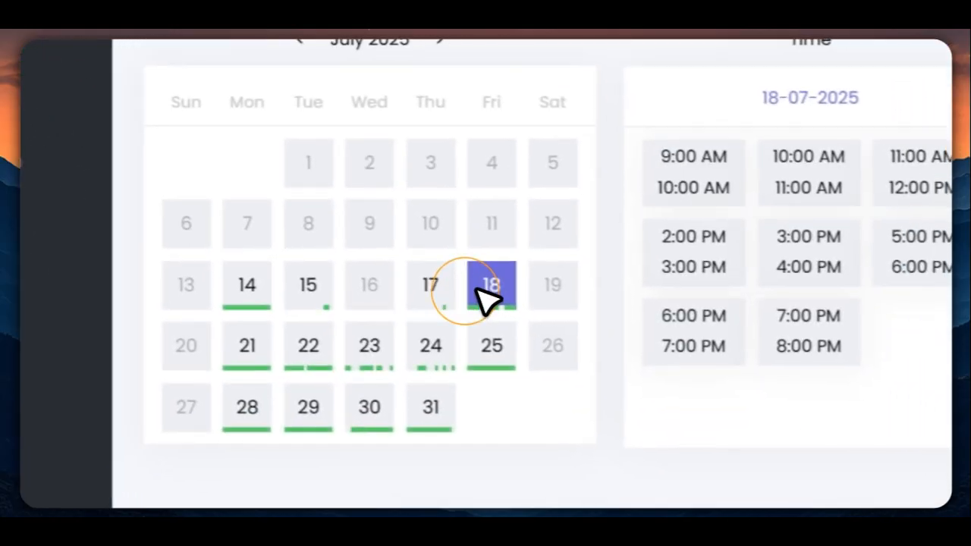
{"action": "left_click", "coordinate": [693, 251]}
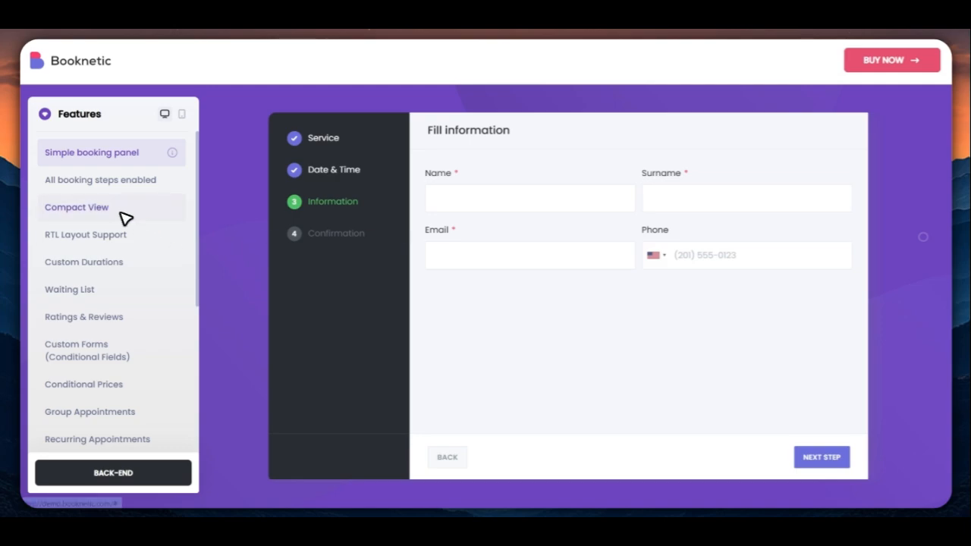
{"action": "left_click", "coordinate": [98, 209]}
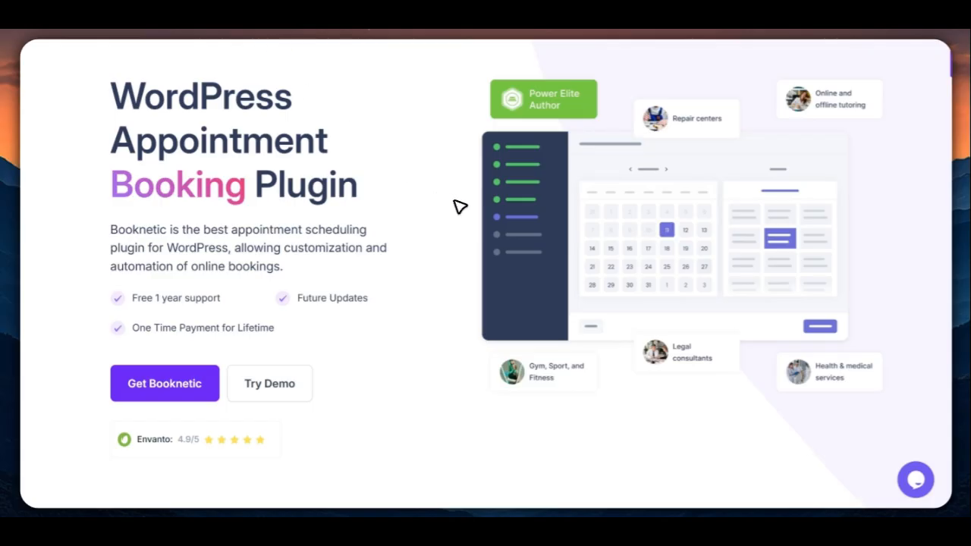
{"action": "scroll", "coordinate": [454, 202], "scroll_direction": "up", "scroll_amount": 1}
{"action": "scroll", "coordinate": [454, 201], "scroll_direction": "down", "scroll_amount": 1}
{"action": "scroll", "coordinate": [453, 202], "scroll_direction": "up", "scroll_amount": 1}
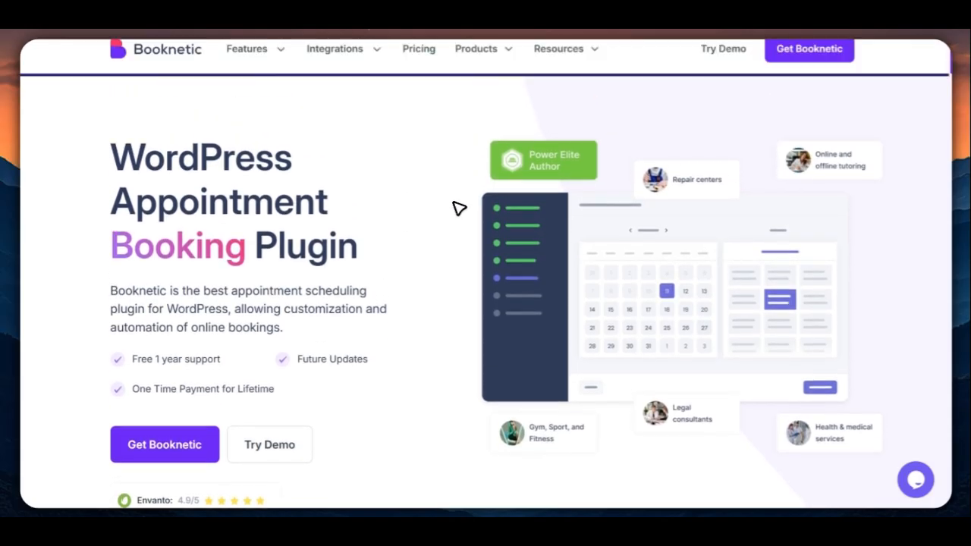
{"action": "scroll", "coordinate": [513, 304], "scroll_direction": "up", "scroll_amount": 1}
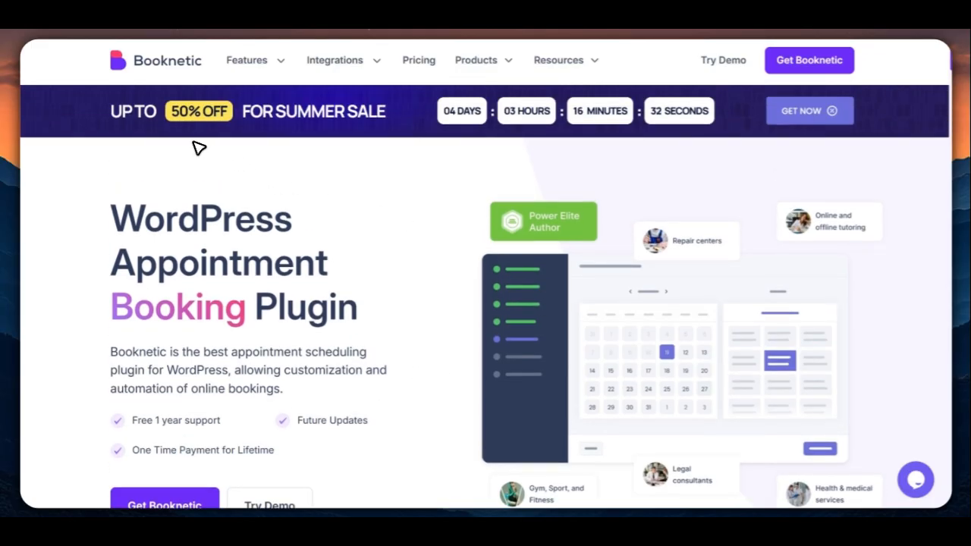
{"action": "scroll", "coordinate": [861, 272], "scroll_direction": "down", "scroll_amount": 2}
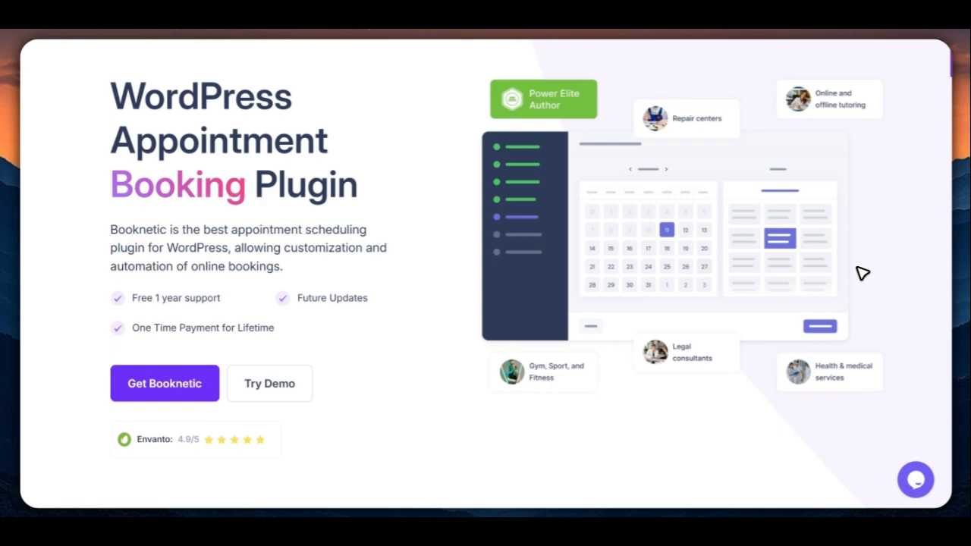
{"action": "scroll", "coordinate": [648, 228], "scroll_direction": "up", "scroll_amount": 2}
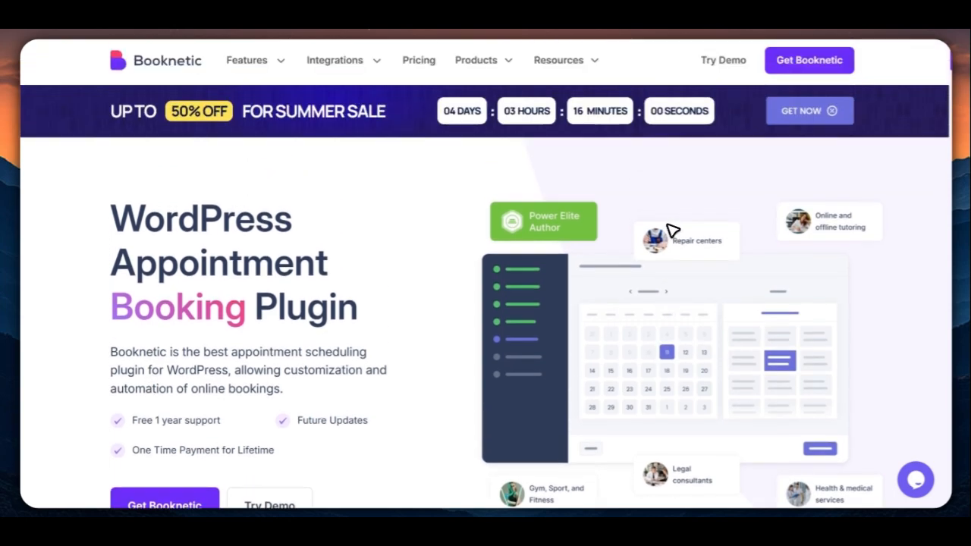